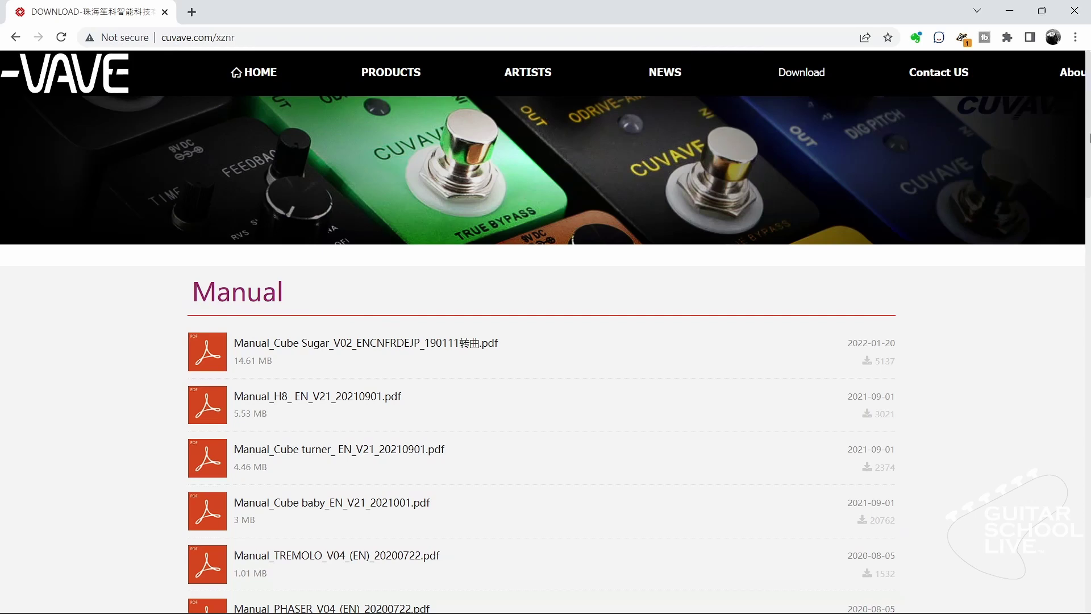
- Scroll the Cuvave download page down to the Software section listing CubeSuite V2.7.5
{"action": "left_click_drag", "start_coordinate": [1089, 144], "coordinate": [1088, 415]}
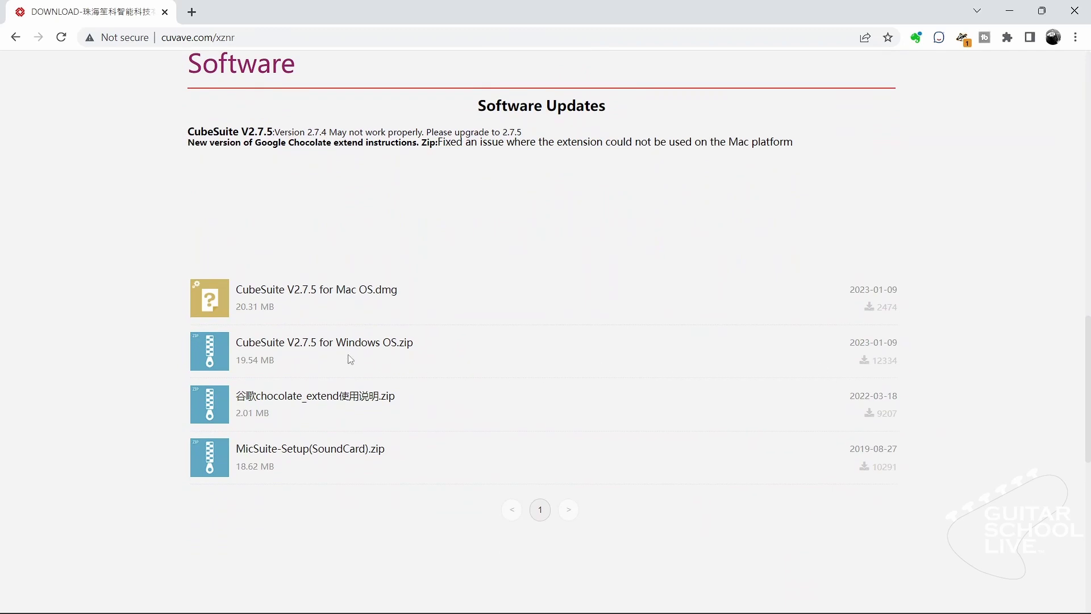
- Request the CubeSuite V2.7.5 Windows zip and submit the displayed verification code to download it
{"action": "left_click", "coordinate": [334, 353]}
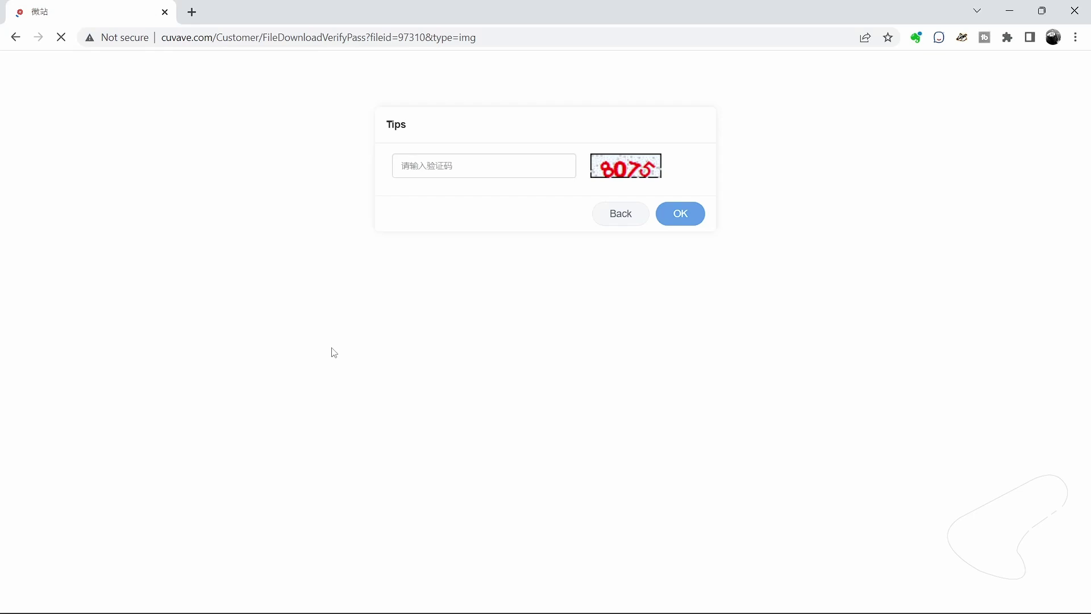
{"action": "left_click", "coordinate": [466, 172]}
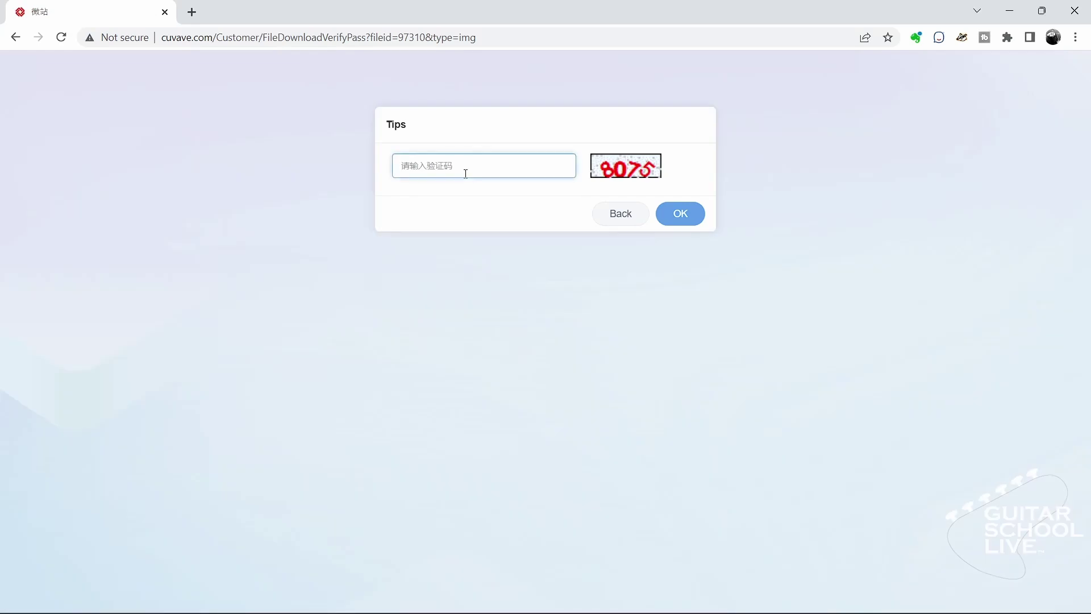
{"action": "type", "text": "8075"}
{"action": "left_click", "coordinate": [690, 217]}
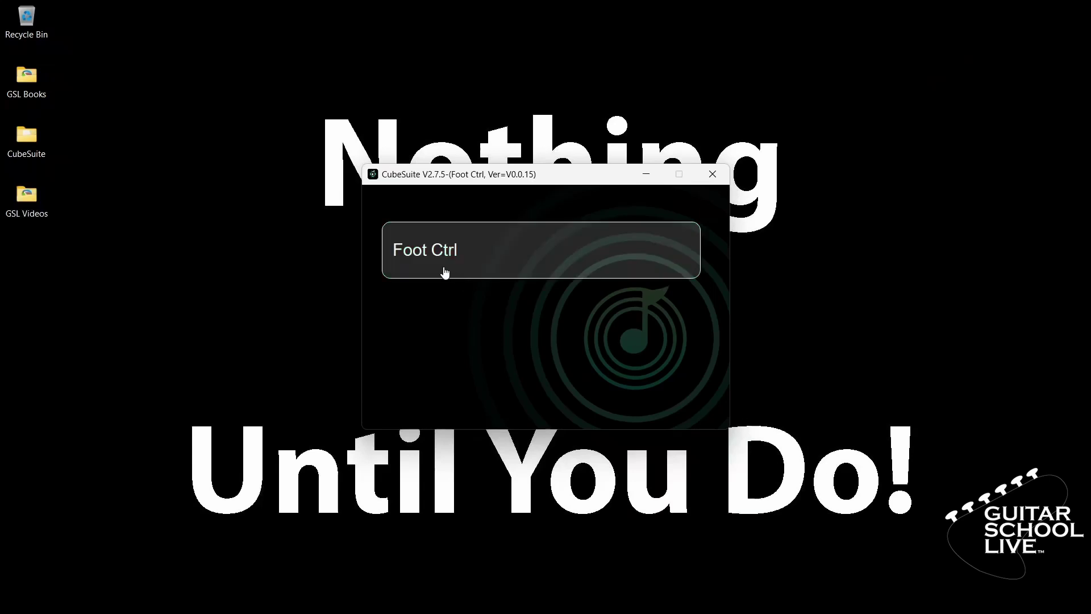
- Open Foot Ctrl, enable Advanced custom mode, and give Foot Switch [A] step short or step long
{"action": "left_click", "coordinate": [429, 253]}
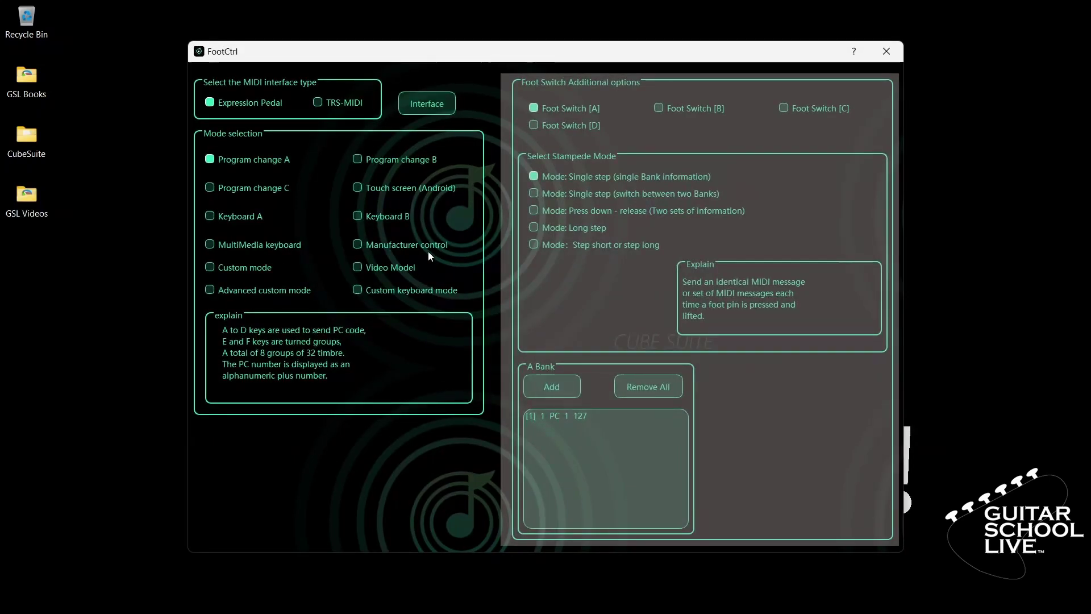
{"action": "left_click", "coordinate": [210, 291]}
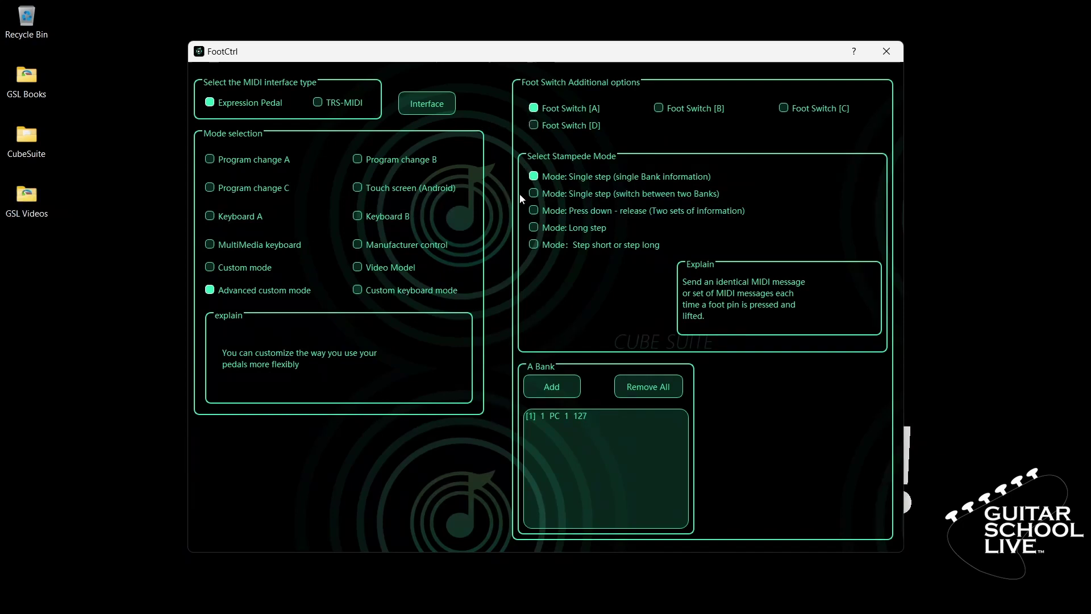
{"action": "left_click", "coordinate": [533, 246]}
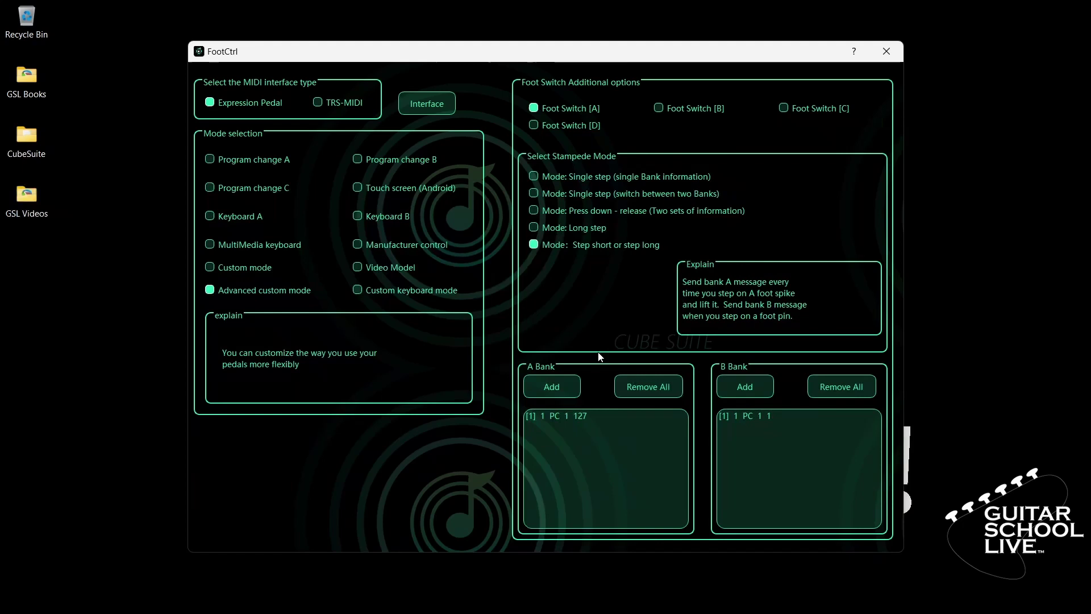
- Change Foot Switch [A]'s A Bank message from PC to CC 1 127
{"action": "double_click", "coordinate": [572, 415]}
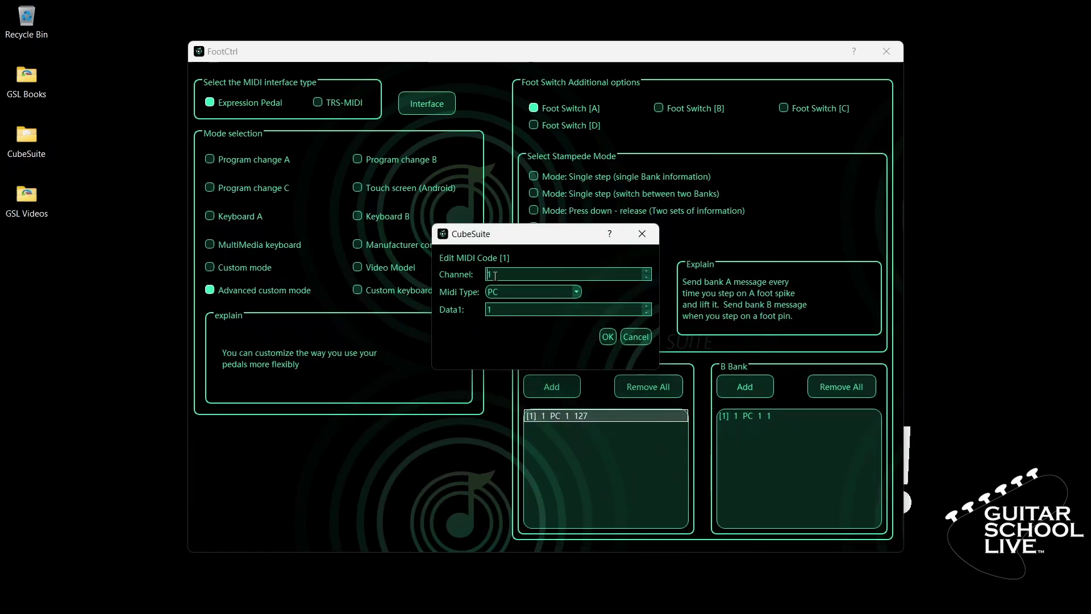
{"action": "left_click", "coordinate": [576, 292]}
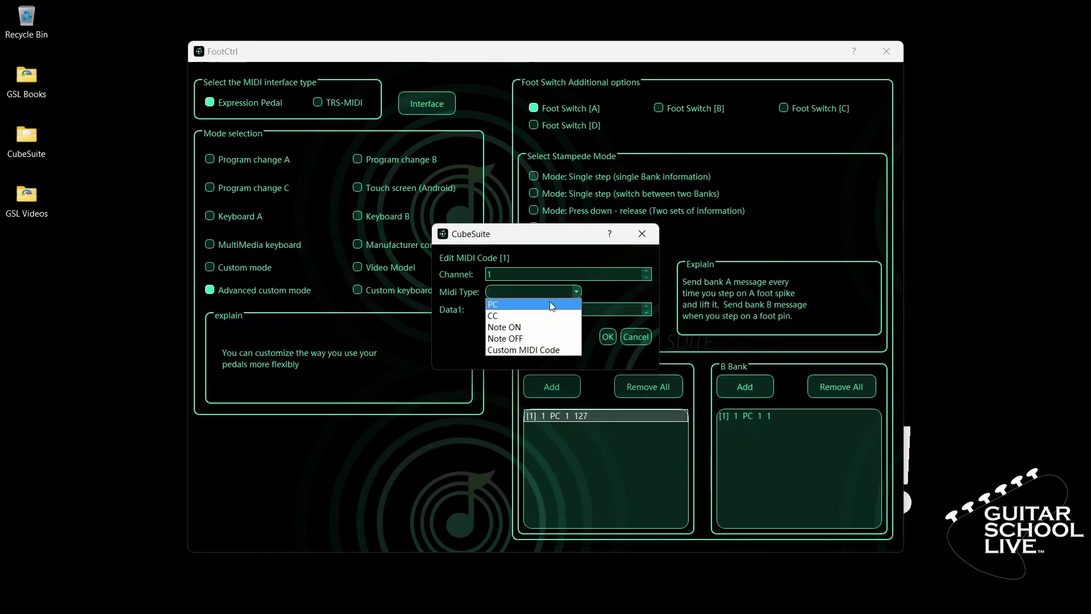
{"action": "left_click", "coordinate": [521, 314]}
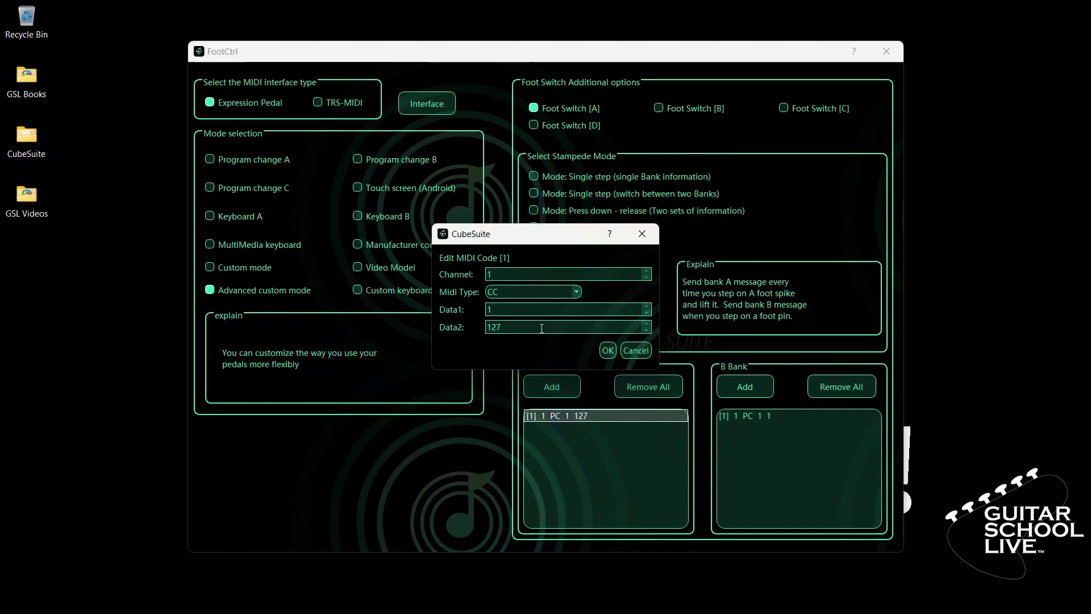
{"action": "left_click_drag", "start_coordinate": [539, 328], "coordinate": [477, 328]}
{"action": "left_click", "coordinate": [519, 327]}
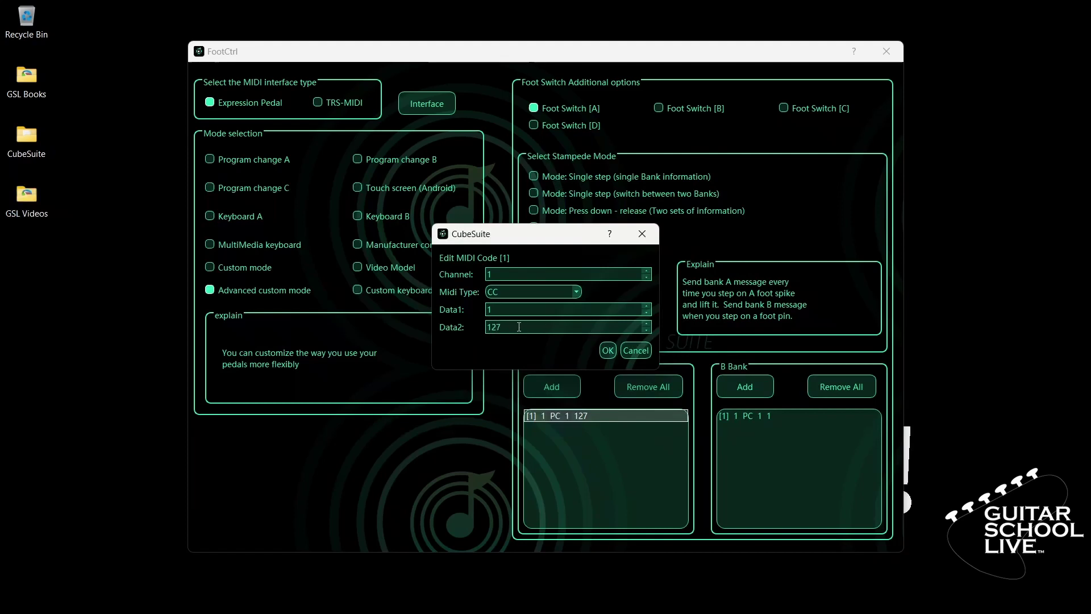
{"action": "left_click", "coordinate": [606, 349]}
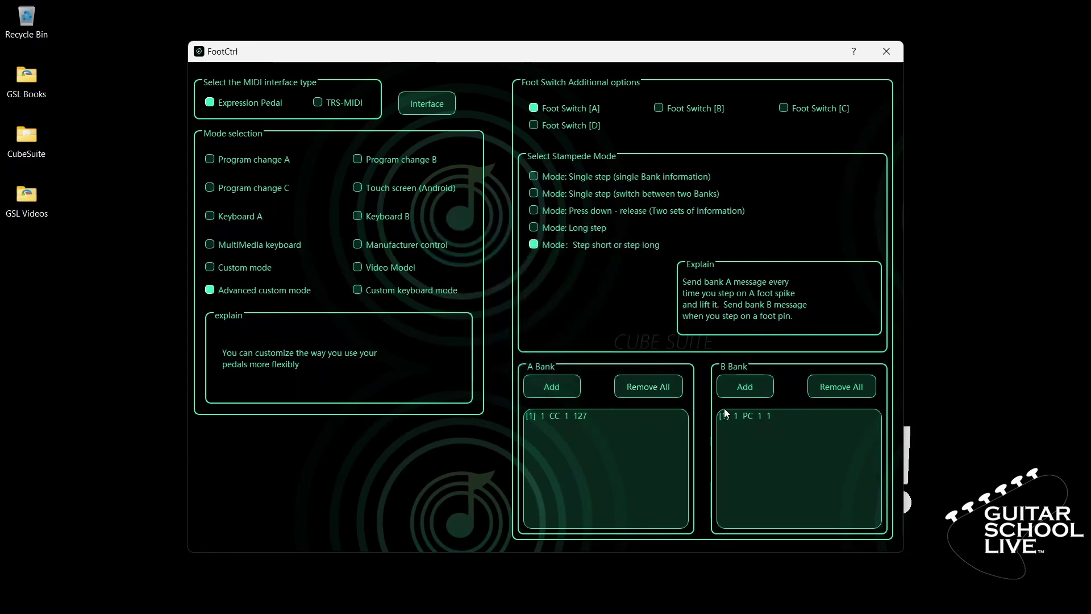
- Set Foot Switch [A]'s B Bank message to program change 0
{"action": "left_click", "coordinate": [748, 417]}
{"action": "double_click", "coordinate": [748, 416]}
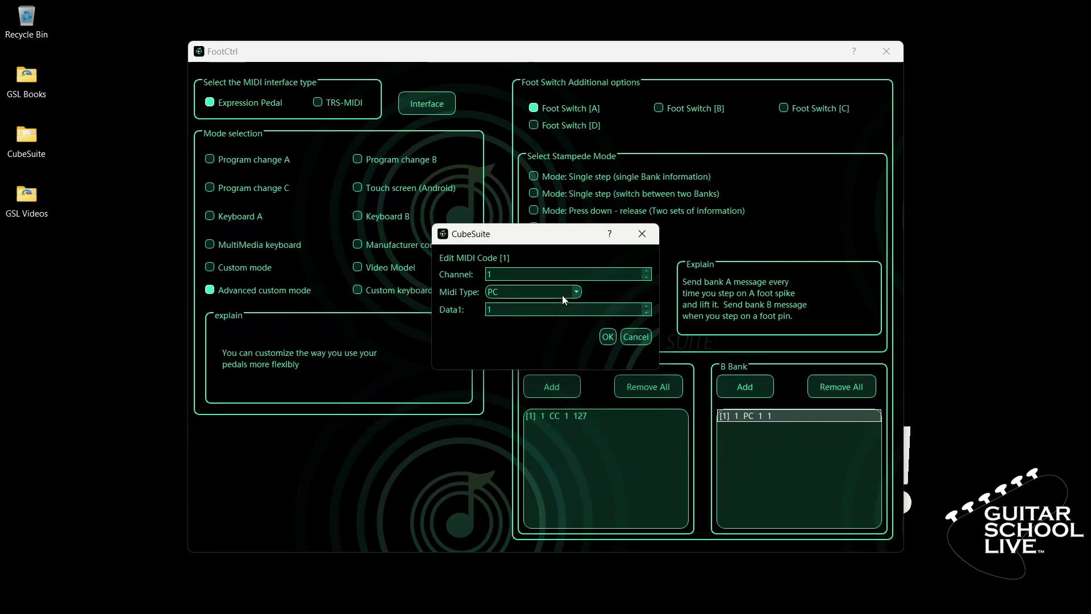
{"action": "left_click_drag", "start_coordinate": [530, 310], "coordinate": [475, 311]}
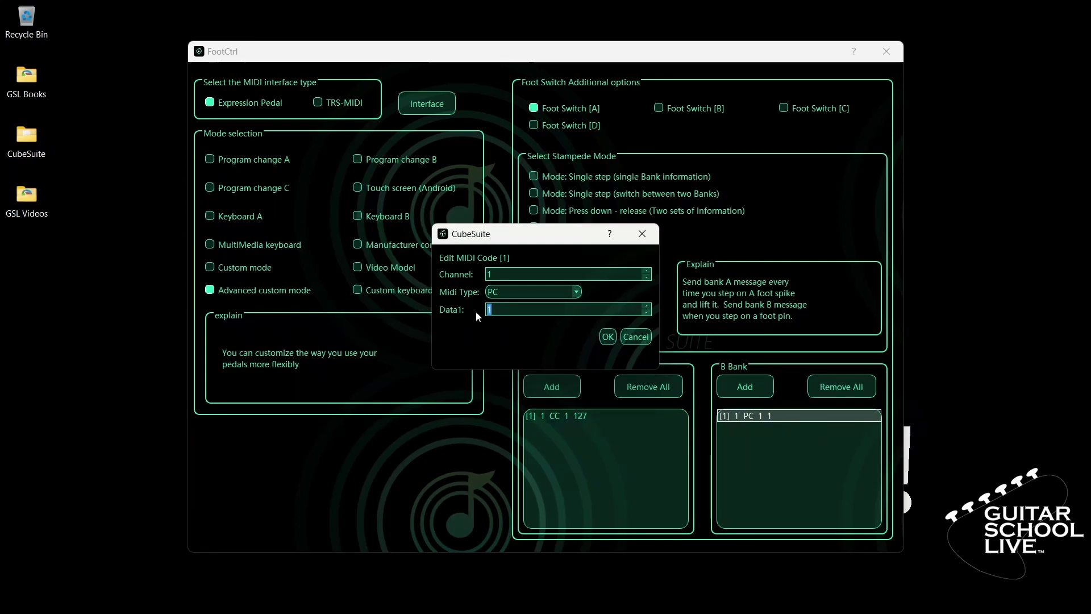
{"action": "left_click", "coordinate": [611, 340]}
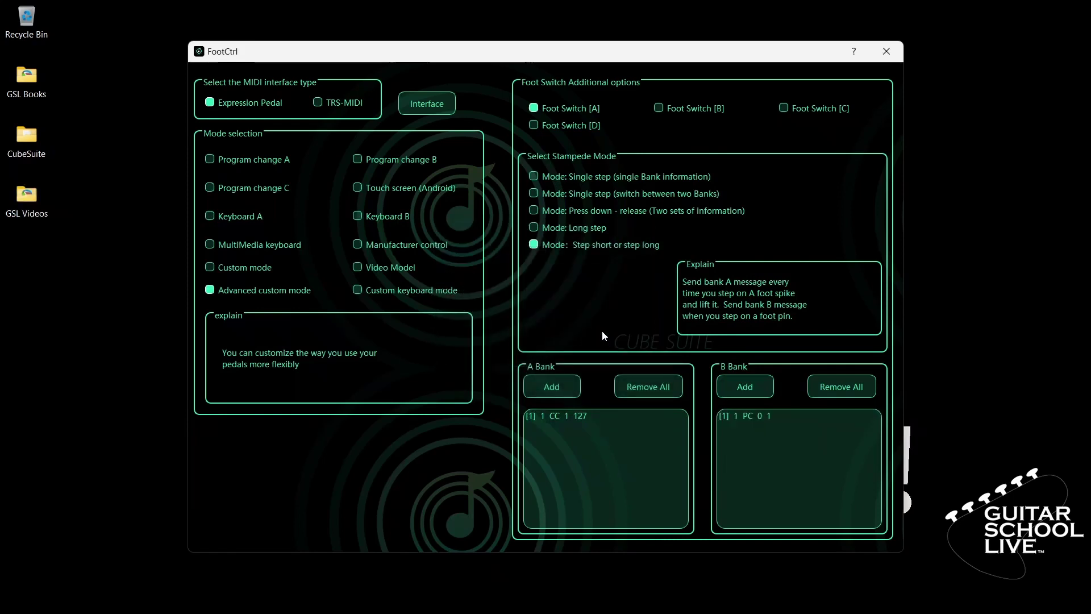
- Give Foot Switch [B] step short or step long, with its A Bank sending CC 2 127
{"action": "left_click", "coordinate": [658, 109]}
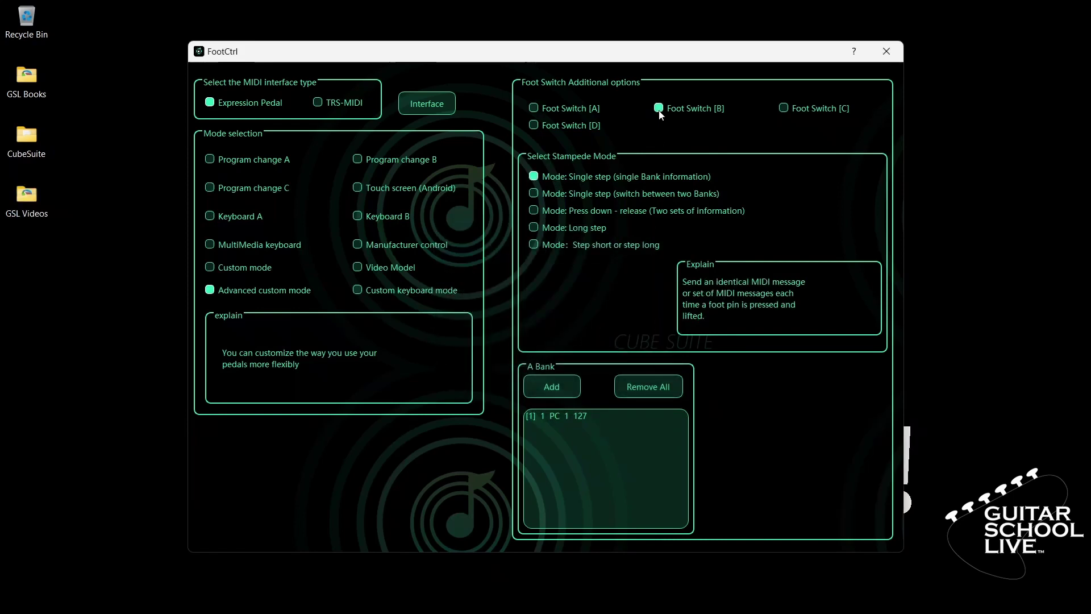
{"action": "left_click", "coordinate": [534, 245]}
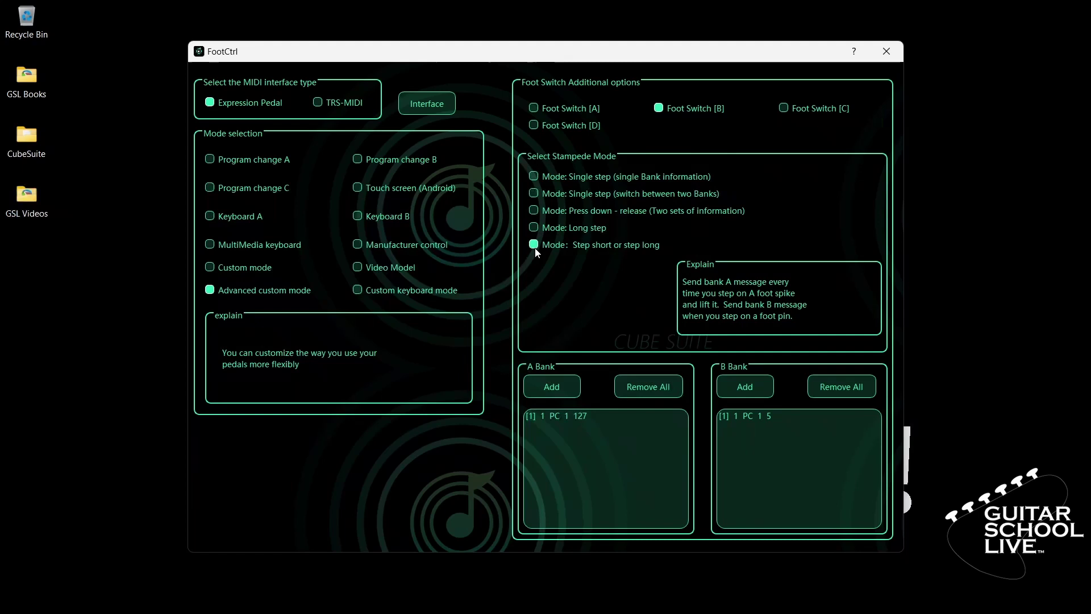
{"action": "left_click", "coordinate": [579, 416]}
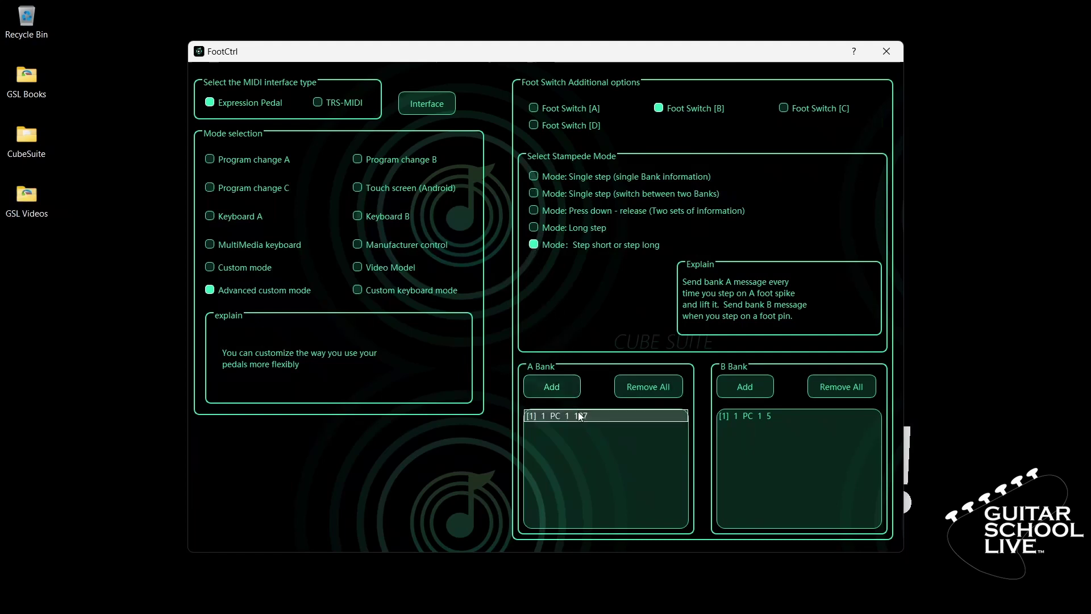
{"action": "double_click", "coordinate": [580, 416]}
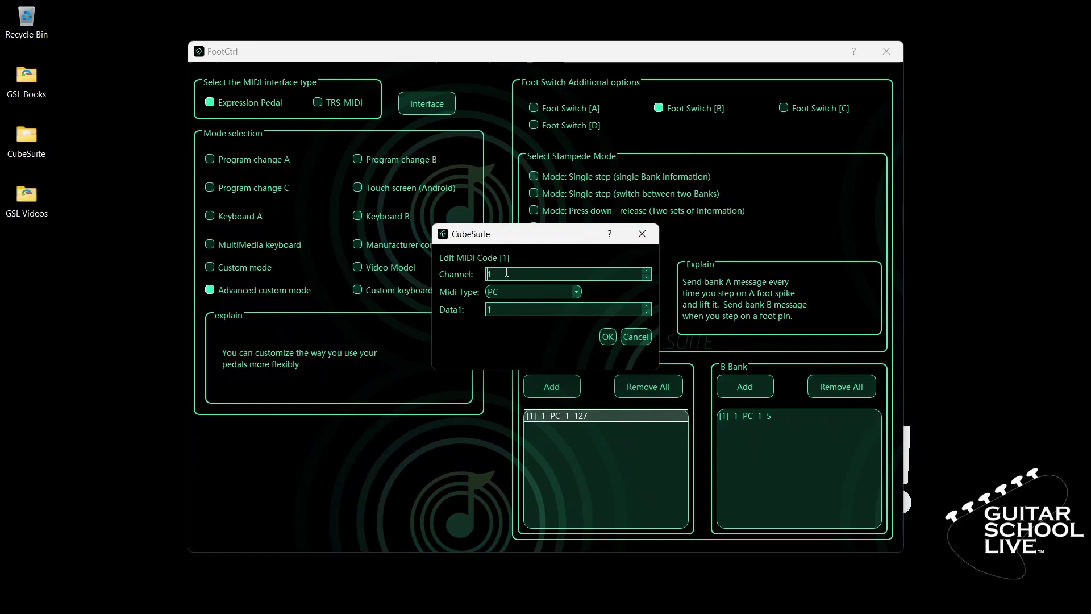
{"action": "left_click", "coordinate": [578, 292]}
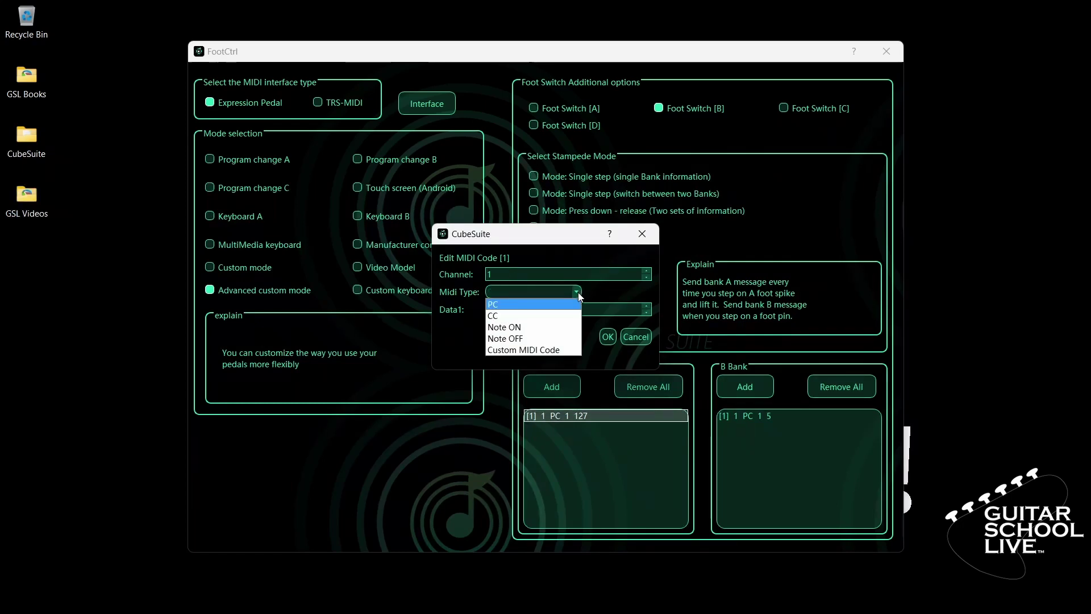
{"action": "left_click", "coordinate": [526, 312]}
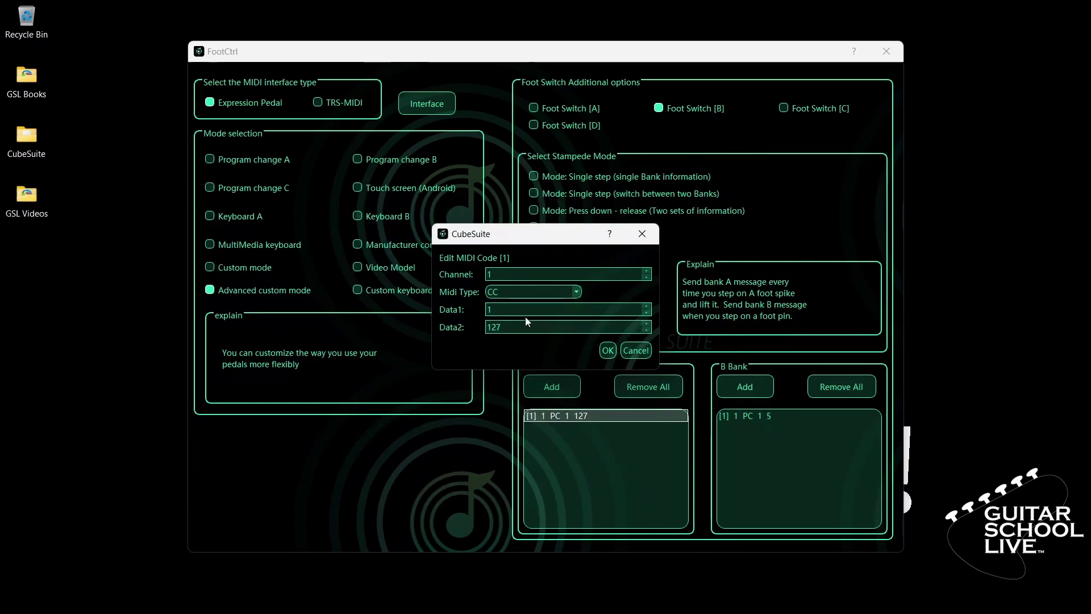
{"action": "left_click", "coordinate": [502, 309]}
{"action": "double_click", "coordinate": [503, 309]}
{"action": "type", "text": "2"}
{"action": "left_click", "coordinate": [606, 350]}
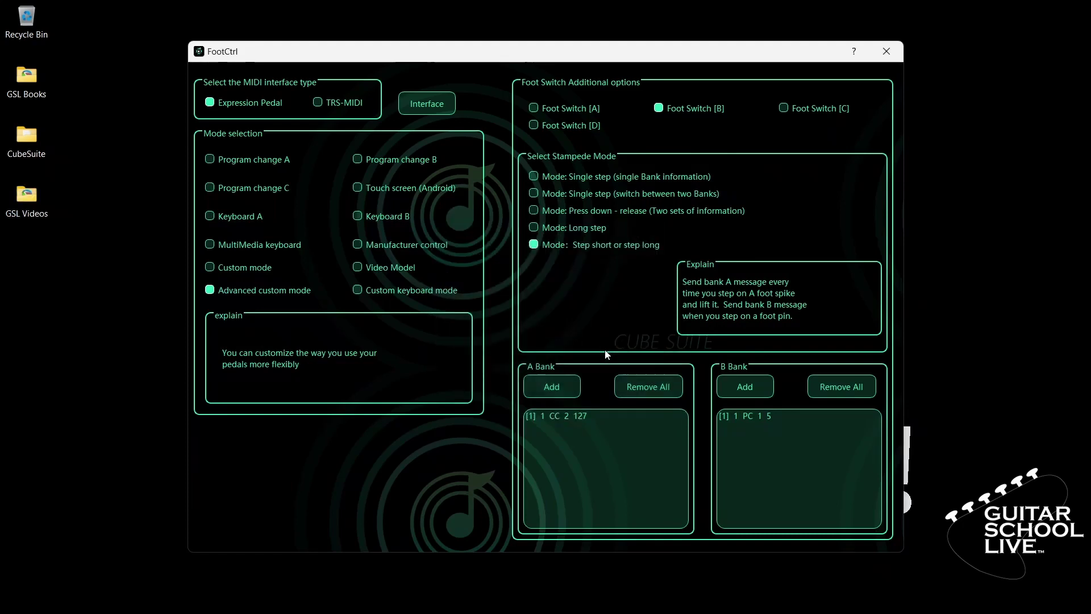
- Keep Foot Switch [B]'s B Bank message as program change 1
{"action": "left_click", "coordinate": [741, 415]}
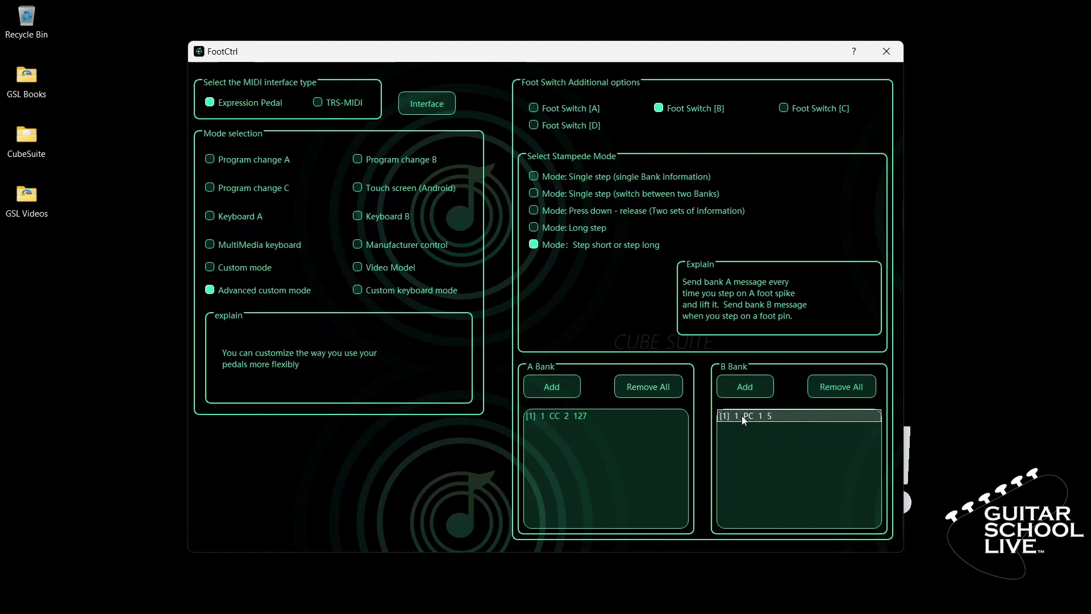
{"action": "double_click", "coordinate": [741, 416]}
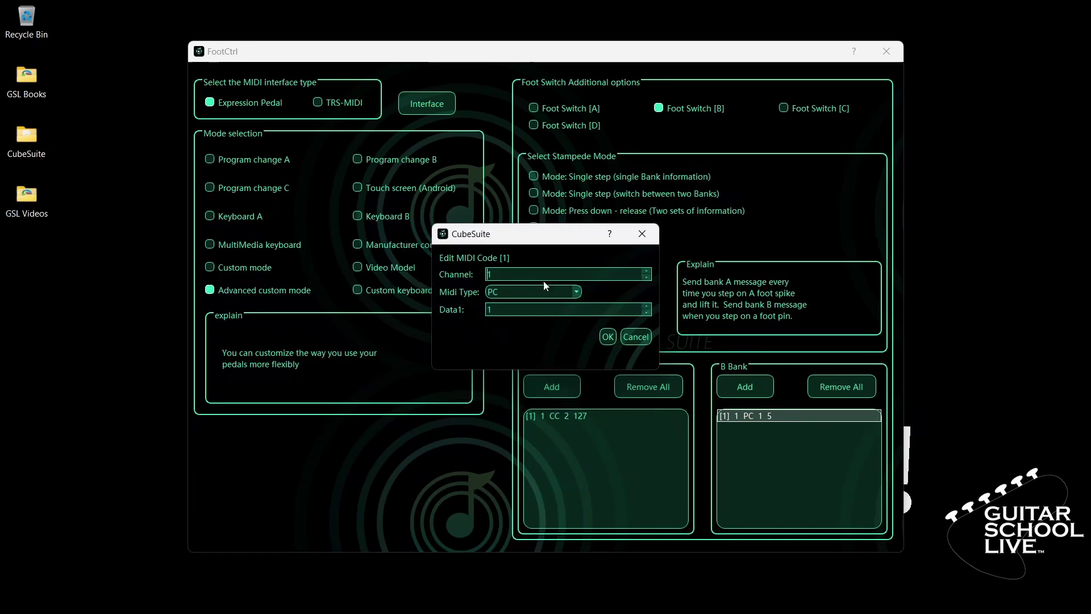
{"action": "left_click", "coordinate": [576, 291]}
{"action": "left_click", "coordinate": [565, 303]}
{"action": "left_click", "coordinate": [607, 336]}
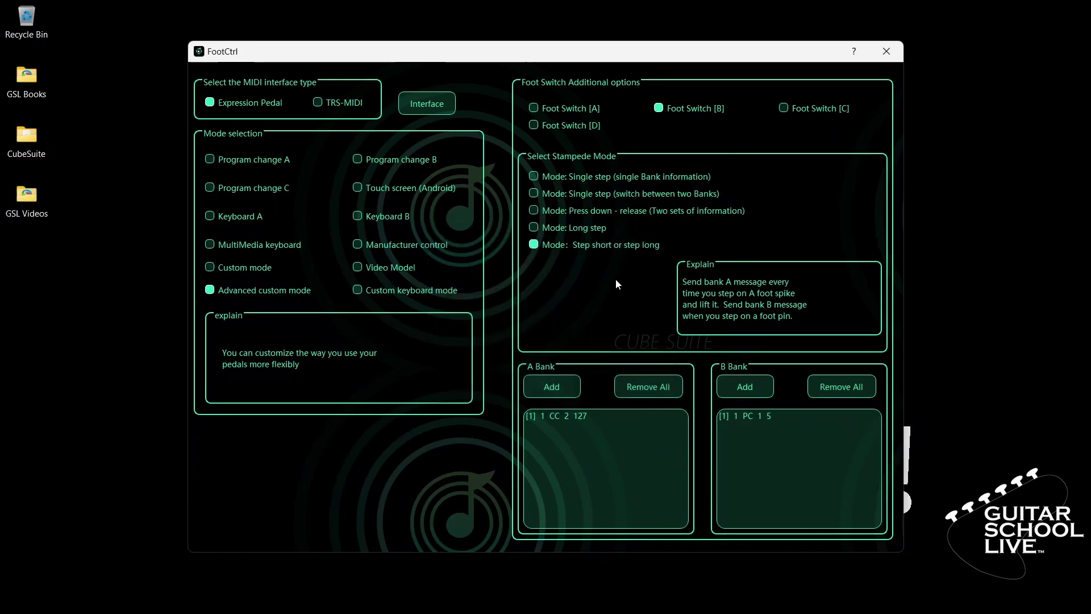
- Give Foot Switch [C] step short or step long, with its A Bank sending CC 3 127
{"action": "left_click", "coordinate": [787, 111]}
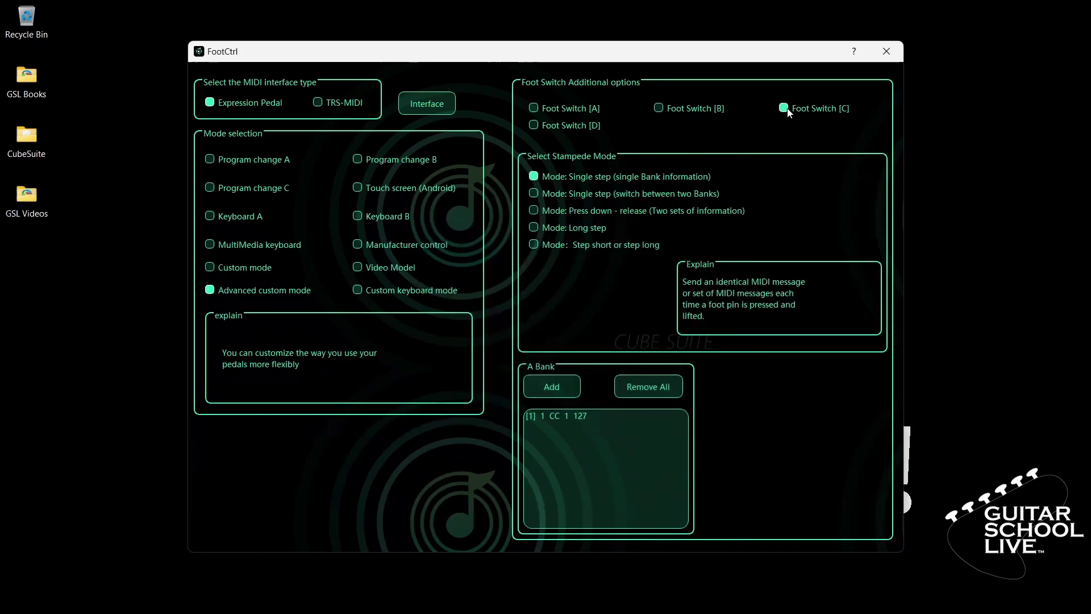
{"action": "left_click", "coordinate": [548, 243]}
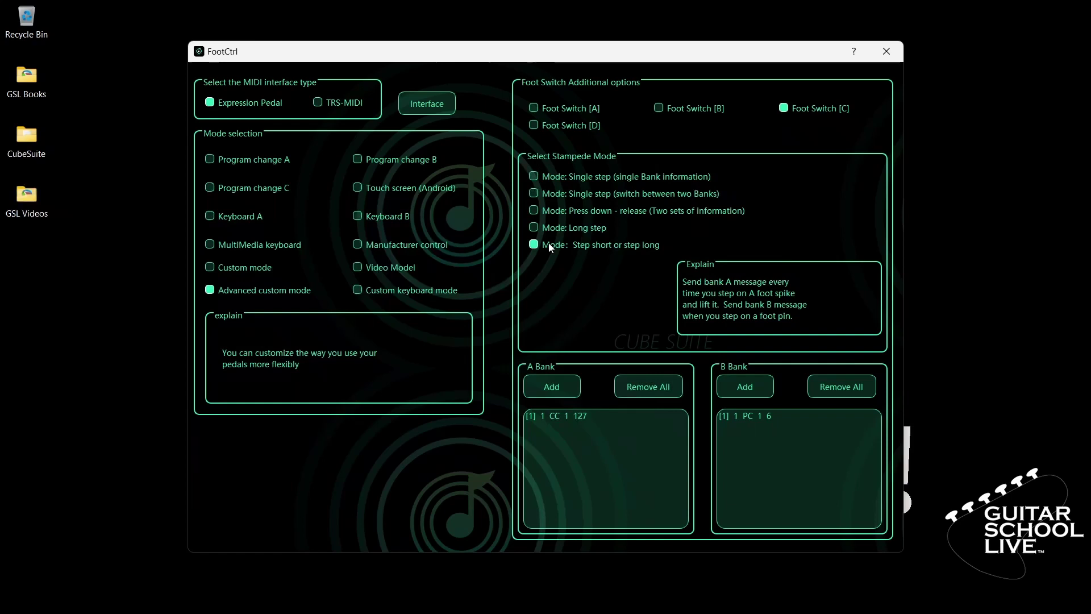
{"action": "double_click", "coordinate": [573, 416]}
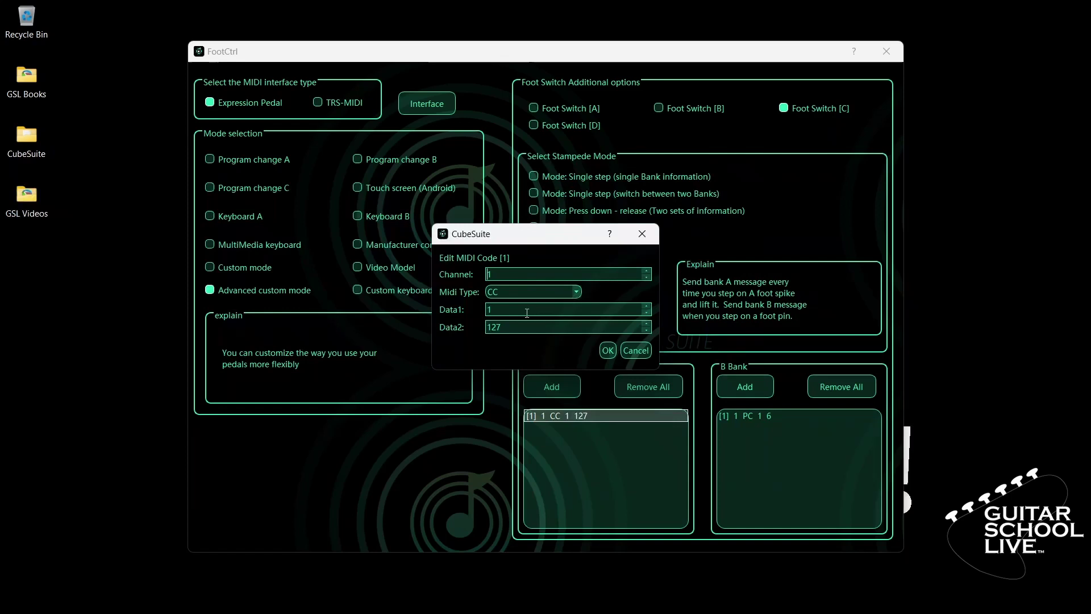
{"action": "left_click_drag", "start_coordinate": [527, 313], "coordinate": [478, 309]}
{"action": "left_click", "coordinate": [608, 350]}
- Set Foot Switch [C]'s B Bank message to program change 2
{"action": "left_click", "coordinate": [754, 417]}
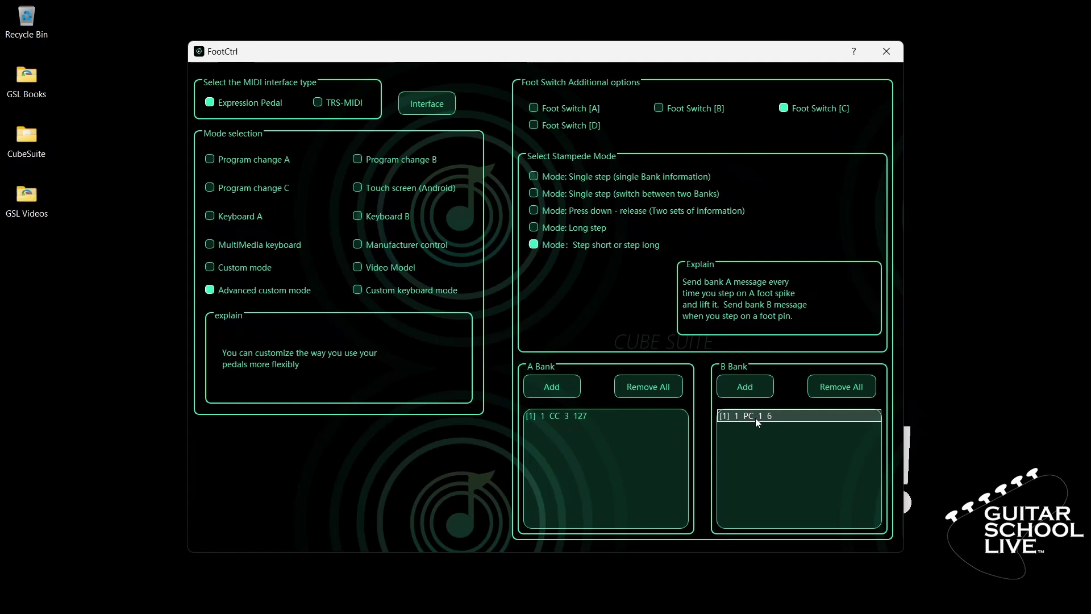
{"action": "double_click", "coordinate": [755, 417]}
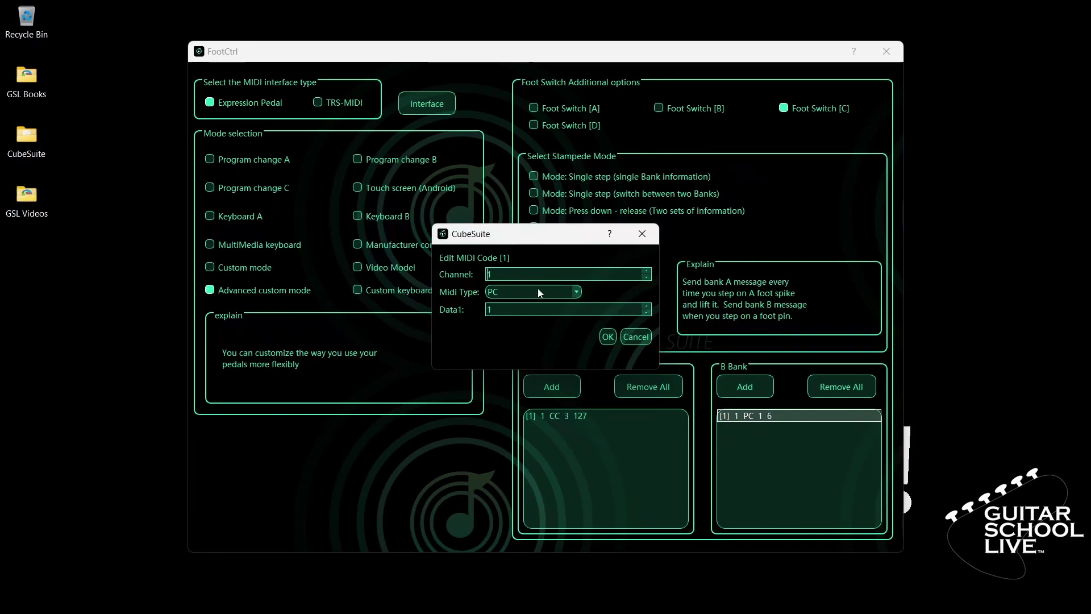
{"action": "left_click", "coordinate": [579, 293]}
{"action": "left_click", "coordinate": [547, 304]}
{"action": "left_click_drag", "start_coordinate": [545, 309], "coordinate": [481, 308]}
{"action": "type", "text": "2"}
{"action": "left_click", "coordinate": [607, 336]}
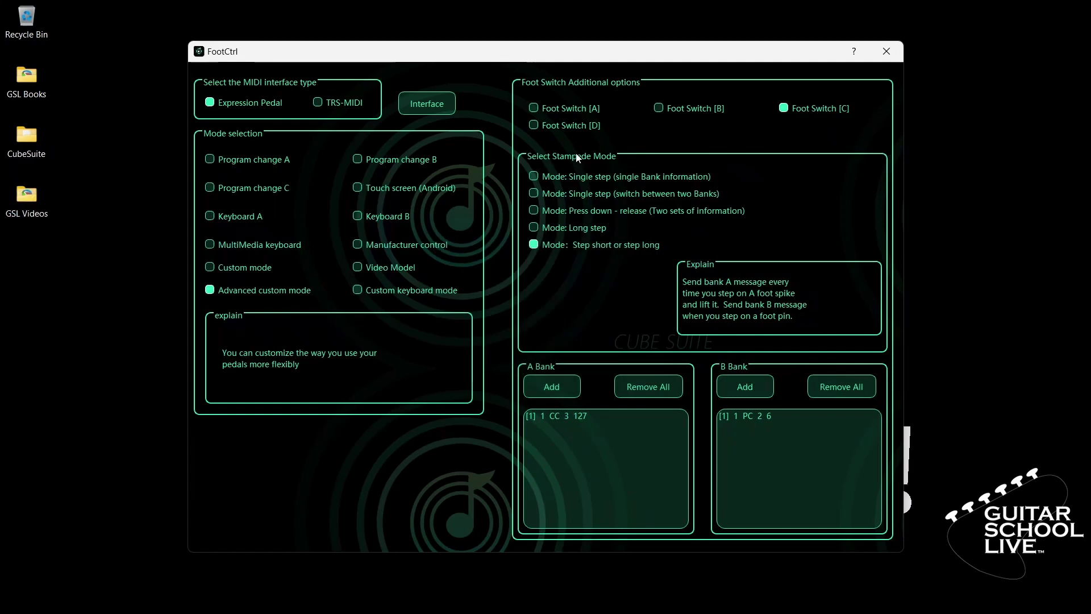
- Give Foot Switch [D] step short or step long, with its A Bank sending CC 4 127
{"action": "left_click", "coordinate": [566, 127]}
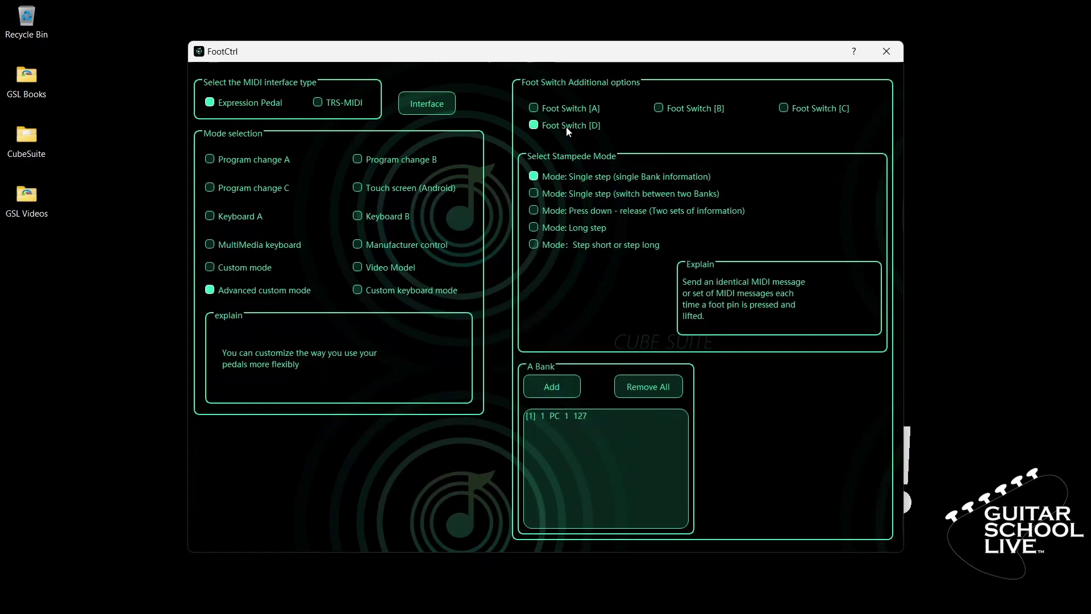
{"action": "left_click", "coordinate": [554, 247]}
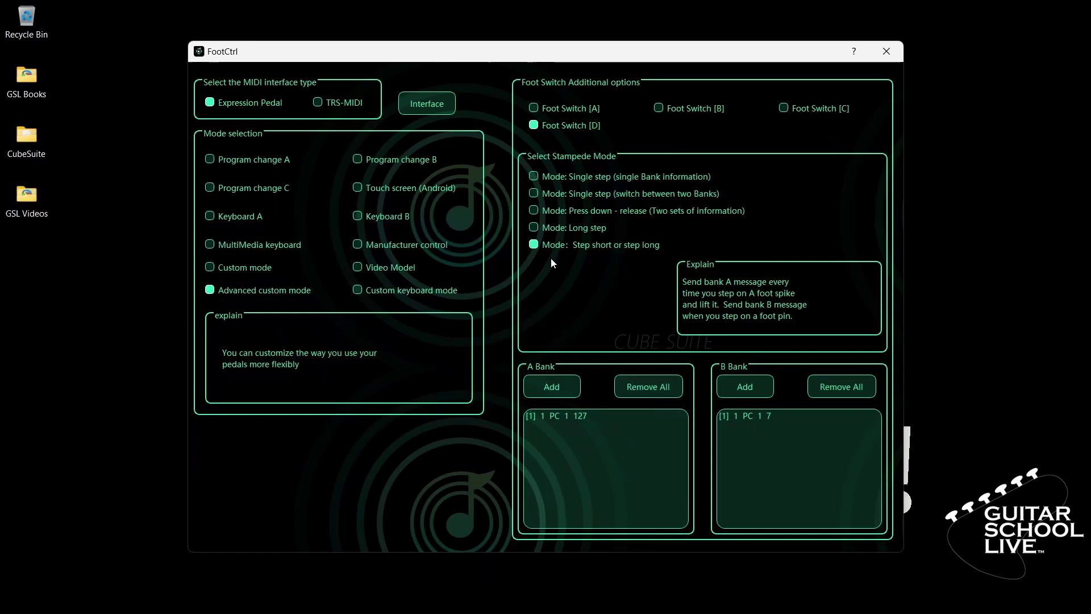
{"action": "left_click", "coordinate": [578, 414]}
{"action": "double_click", "coordinate": [578, 417]}
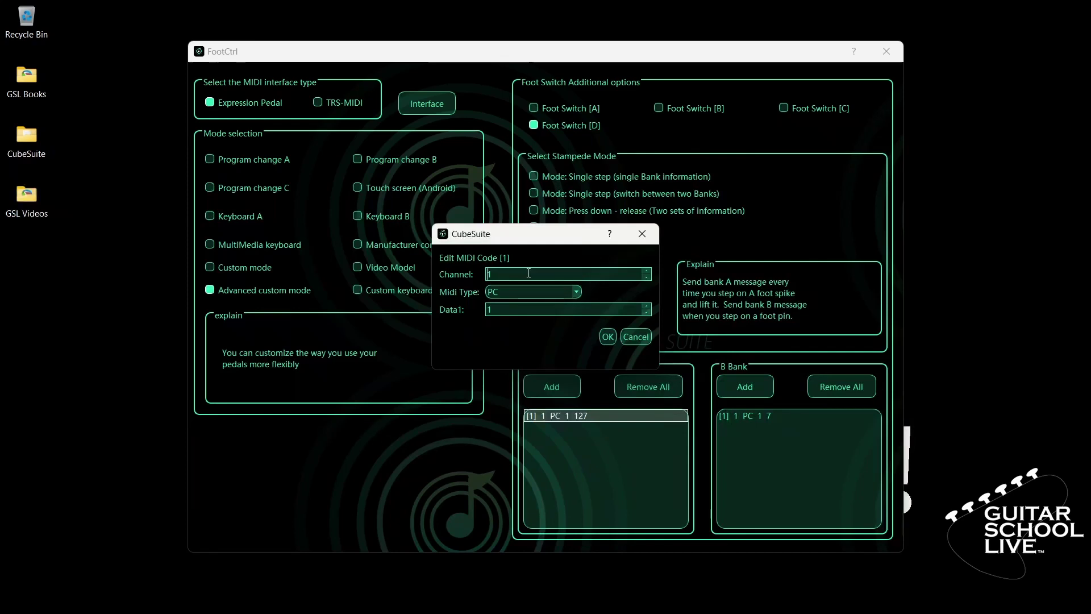
{"action": "left_click", "coordinate": [579, 293]}
{"action": "left_click", "coordinate": [550, 313]}
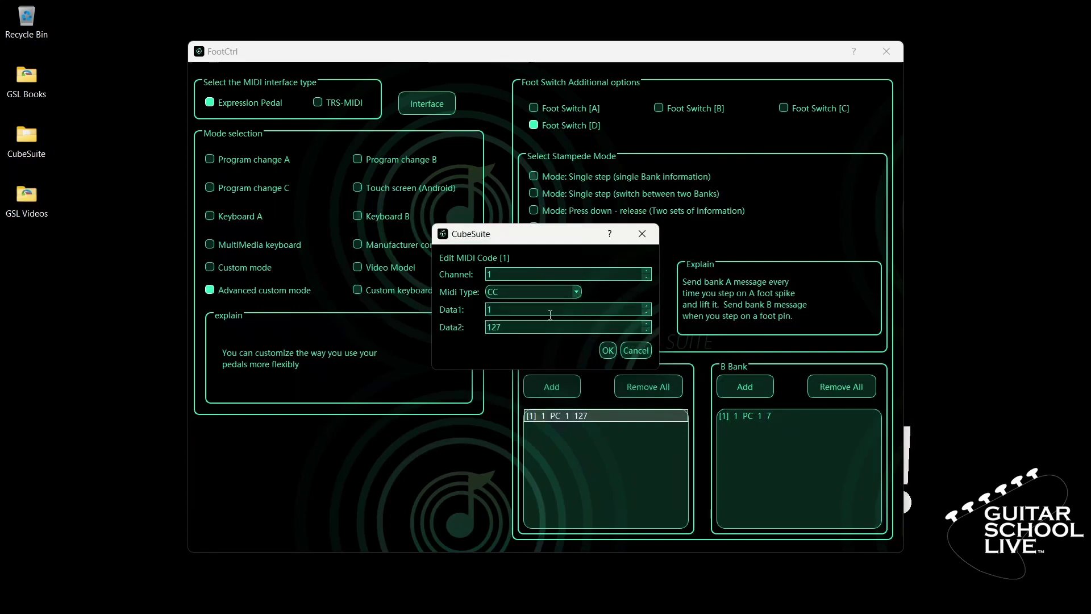
{"action": "left_click_drag", "start_coordinate": [550, 314], "coordinate": [476, 312]}
{"action": "type", "text": "4"}
{"action": "left_click", "coordinate": [608, 350]}
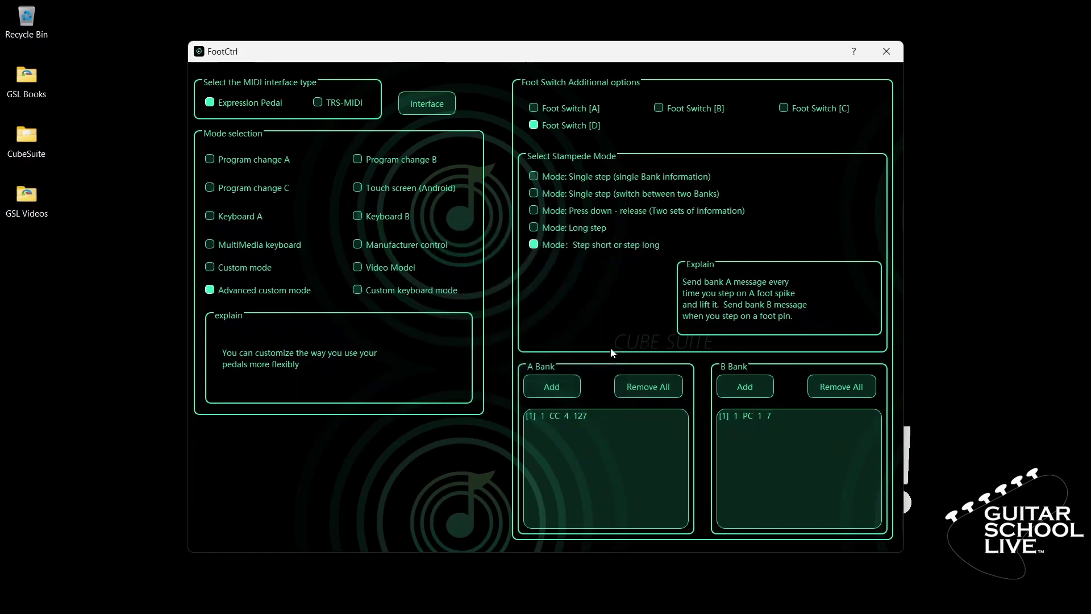
- Set Foot Switch [D]'s B Bank message to program change 3
{"action": "left_click", "coordinate": [728, 415]}
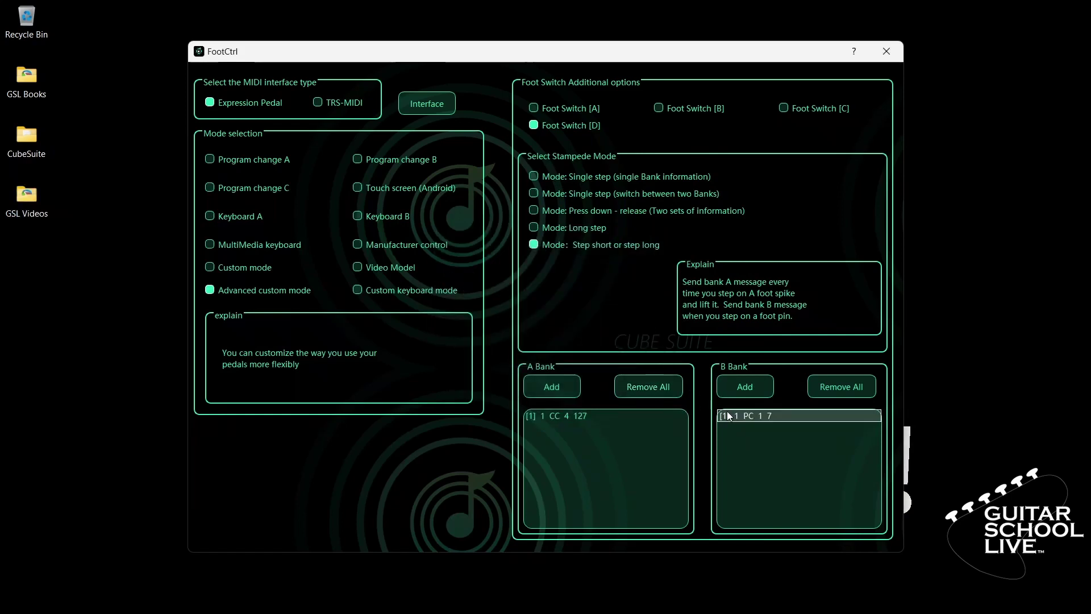
{"action": "double_click", "coordinate": [735, 417]}
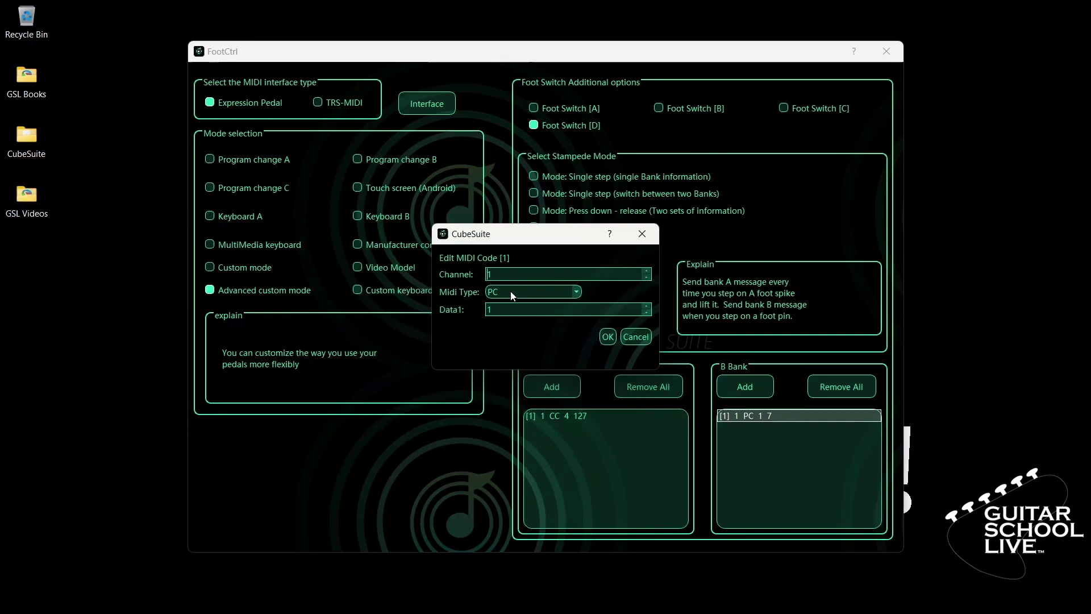
{"action": "key", "text": "Tab"}
{"action": "key", "text": "Tab"}
{"action": "type", "text": "3"}
{"action": "left_click", "coordinate": [608, 337]}
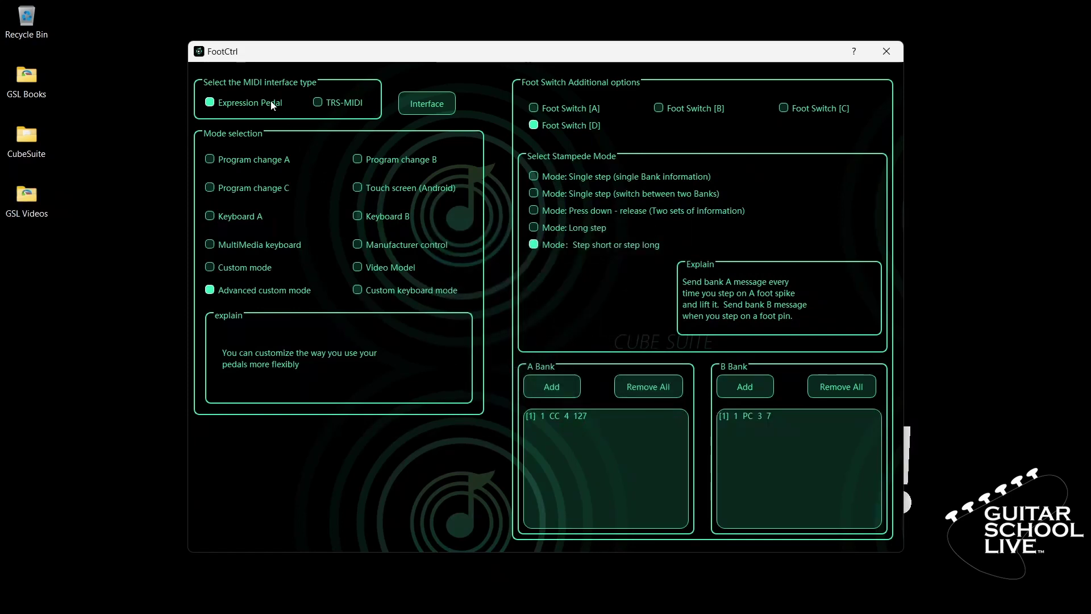
- Add an expression pedal mapping with Data 11 and loosen value 127, sweeping 127~0
{"action": "left_click", "coordinate": [425, 105]}
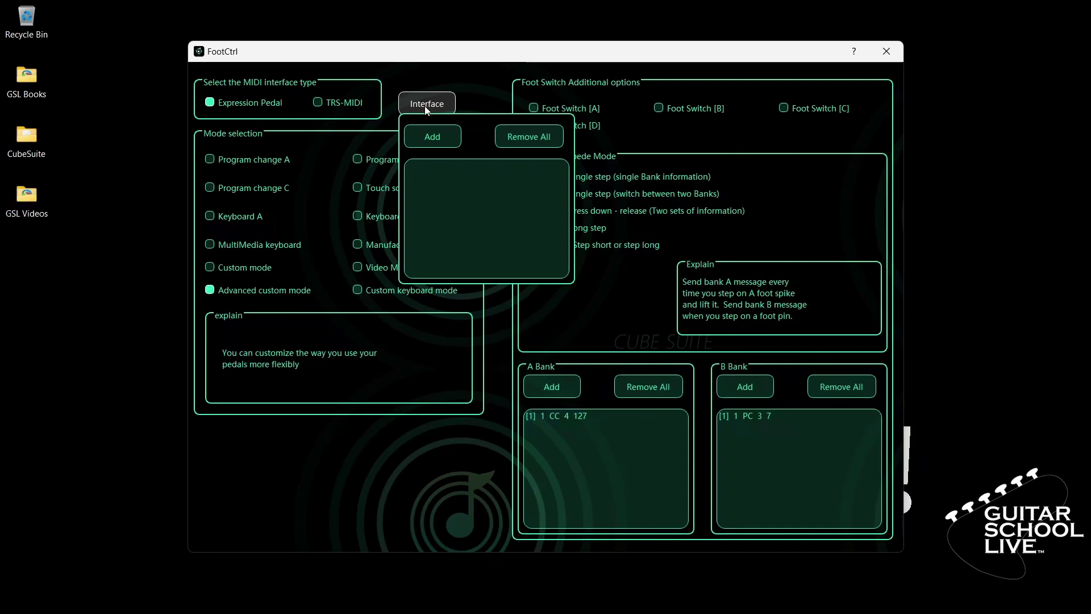
{"action": "left_click", "coordinate": [433, 138]}
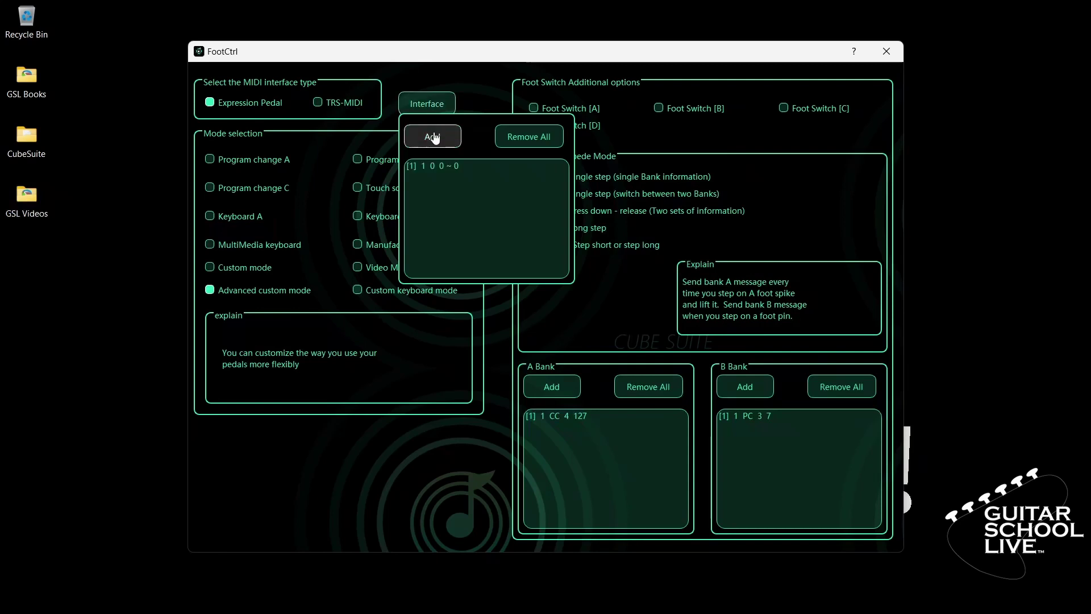
{"action": "double_click", "coordinate": [448, 165]}
{"action": "left_click", "coordinate": [521, 275]}
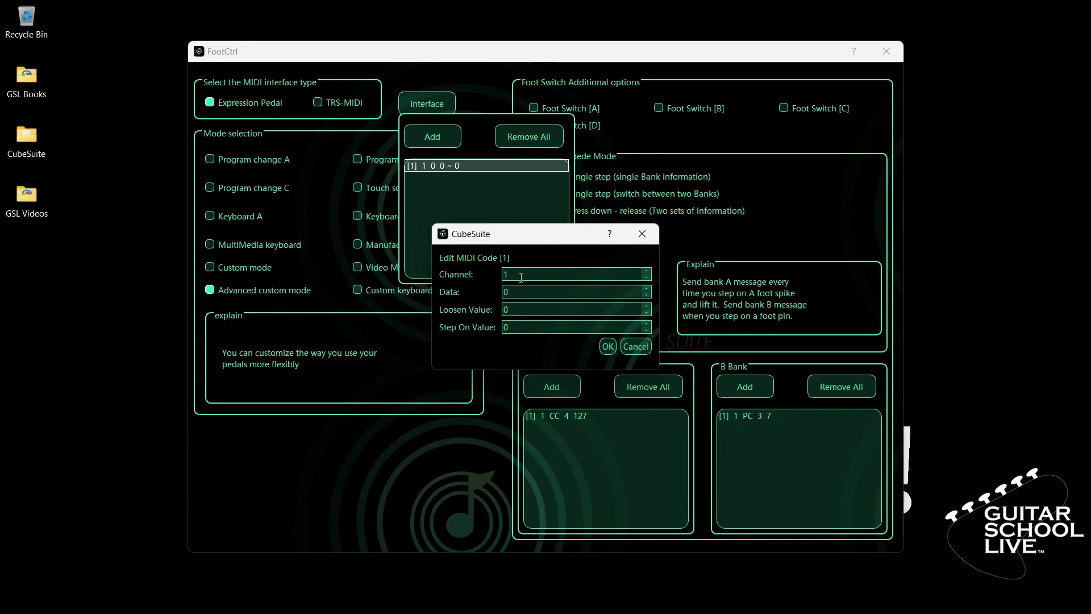
{"action": "left_click_drag", "start_coordinate": [516, 290], "coordinate": [490, 292]}
{"action": "type", "text": "11"}
{"action": "left_click", "coordinate": [509, 311]}
{"action": "type", "text": "127"}
{"action": "left_click", "coordinate": [524, 325]}
{"action": "left_click", "coordinate": [608, 348]}
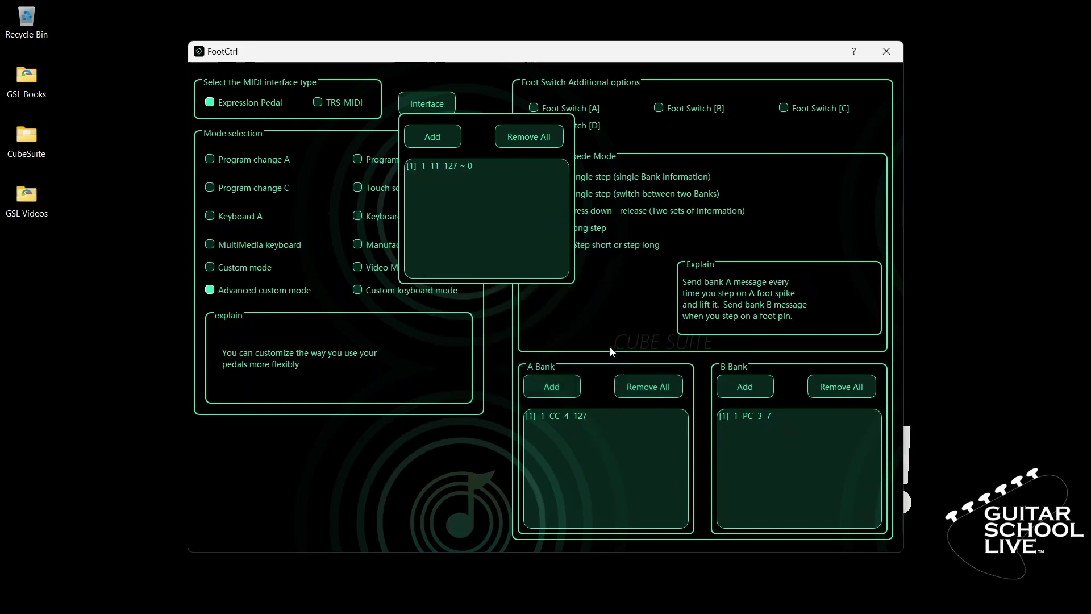
{"action": "left_click", "coordinate": [435, 107]}
- Close the FootCtrl settings window and quit CubeSuite
{"action": "left_click", "coordinate": [886, 52]}
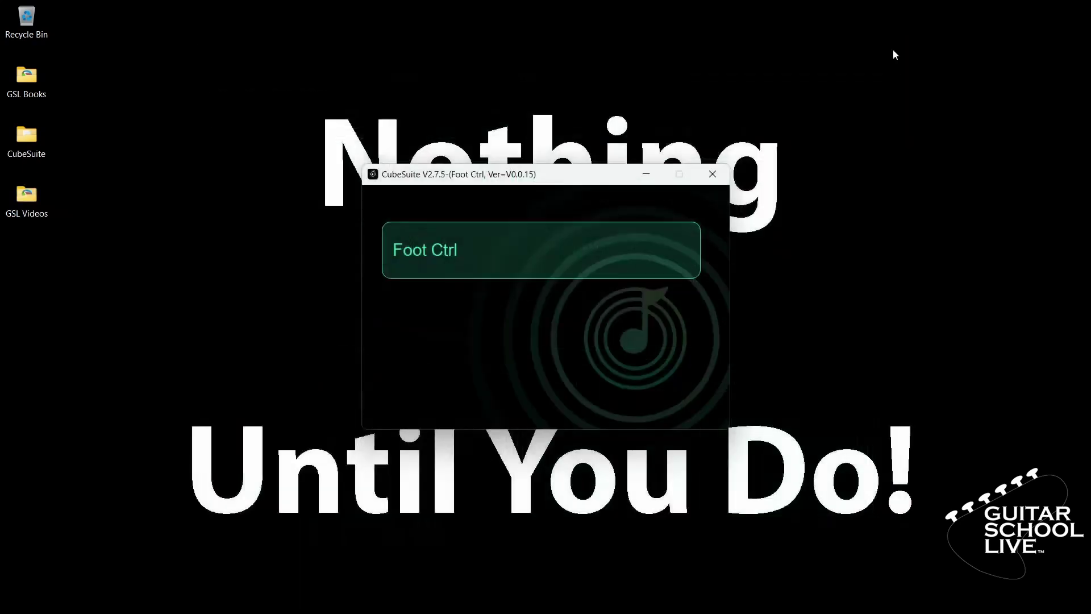
{"action": "left_click", "coordinate": [713, 174]}
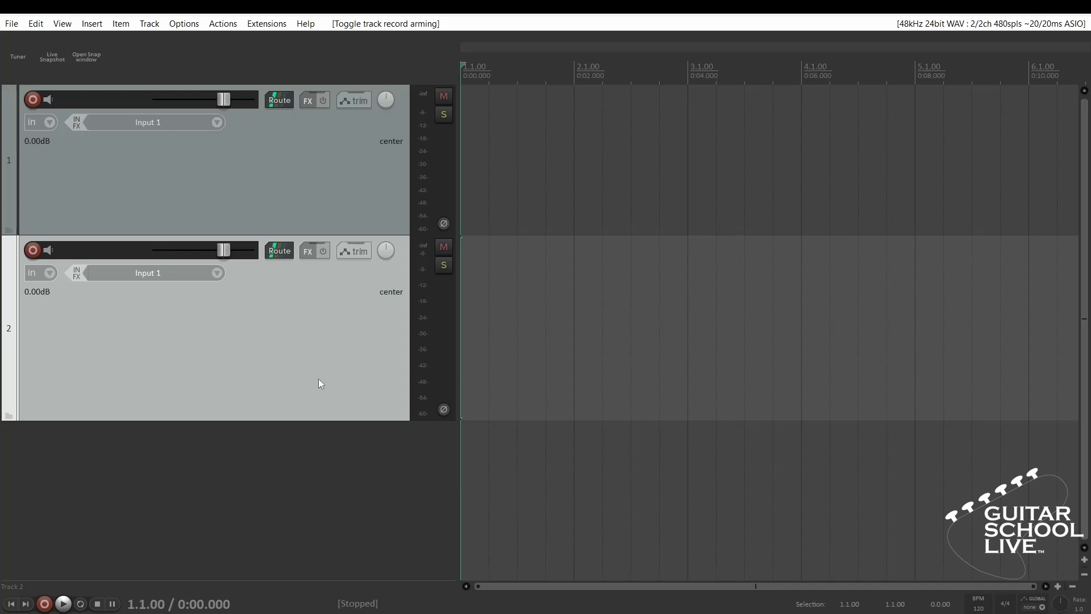
- In REAPER's MIDI device preferences, enable the USB-Midi input for input and control messages
{"action": "left_click", "coordinate": [173, 24]}
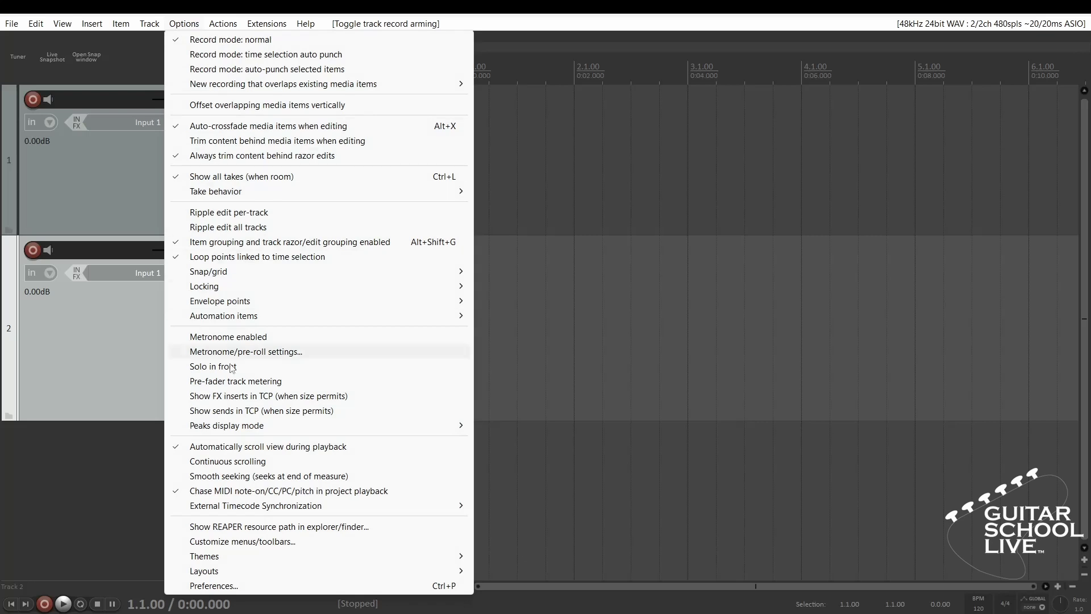
{"action": "left_click", "coordinate": [240, 584]}
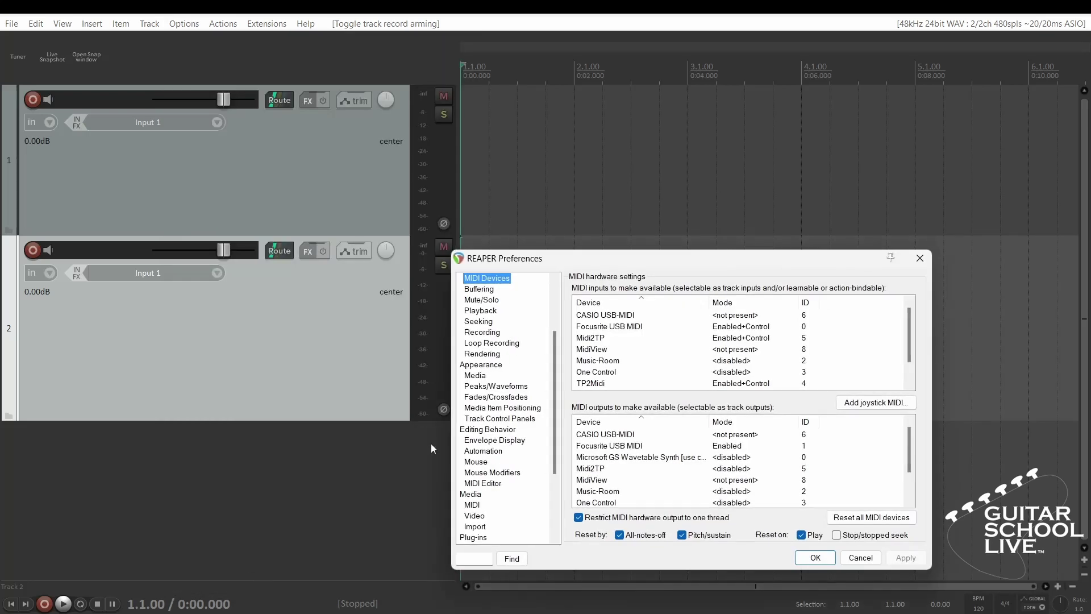
{"action": "scroll", "coordinate": [591, 332], "scroll_direction": "down", "scroll_amount": 1}
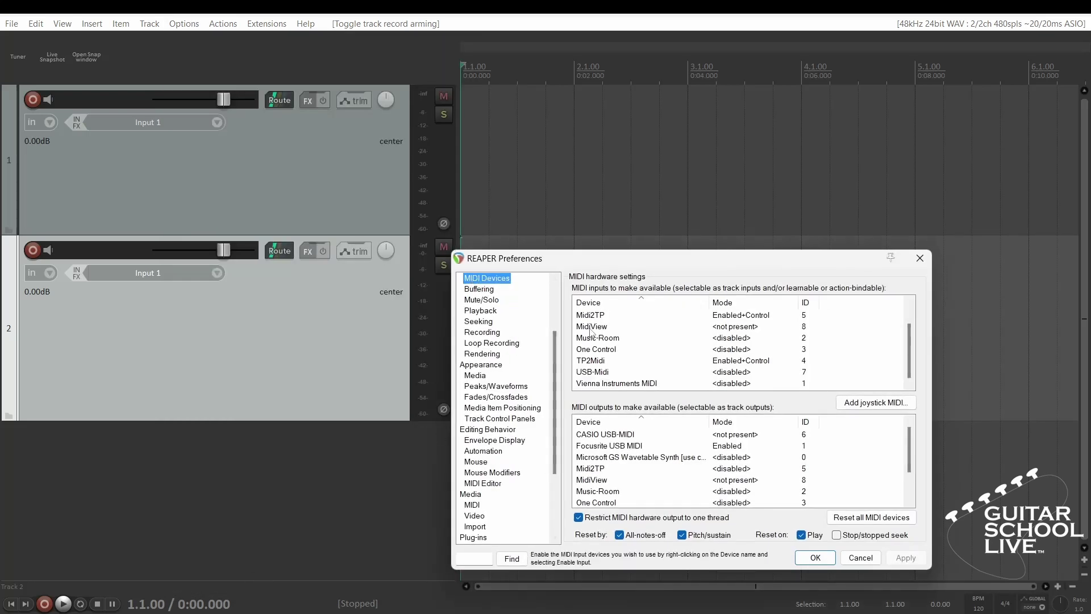
{"action": "double_click", "coordinate": [591, 370]}
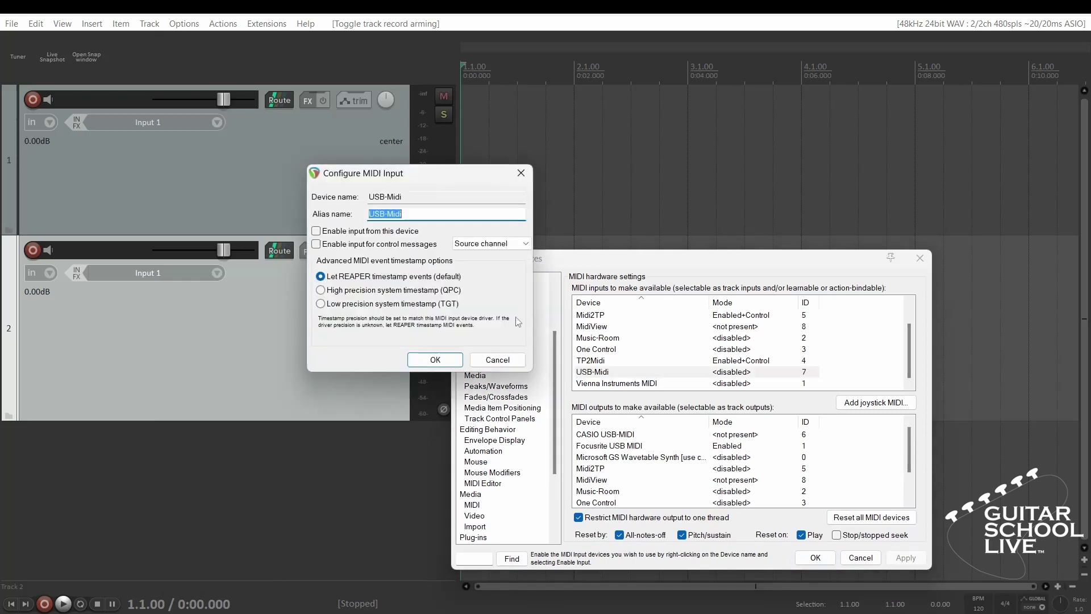
{"action": "left_click", "coordinate": [329, 231]}
{"action": "left_click", "coordinate": [328, 245]}
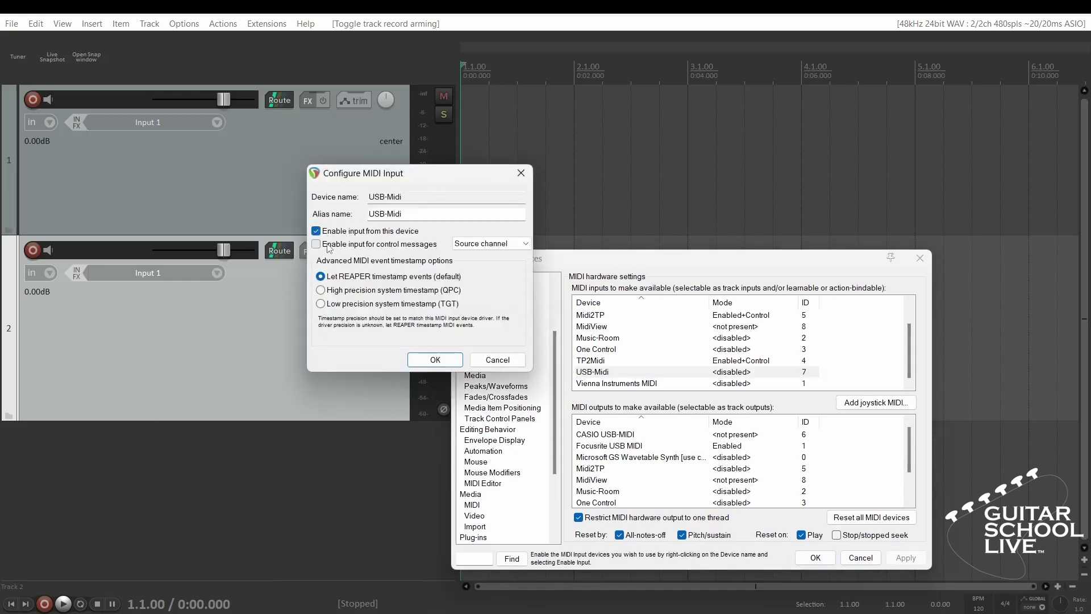
{"action": "left_click", "coordinate": [435, 360]}
- Enable the USB-Midi output device, then apply and close the preferences
{"action": "scroll", "coordinate": [629, 469], "scroll_direction": "down", "scroll_amount": 1}
{"action": "left_click", "coordinate": [598, 493]}
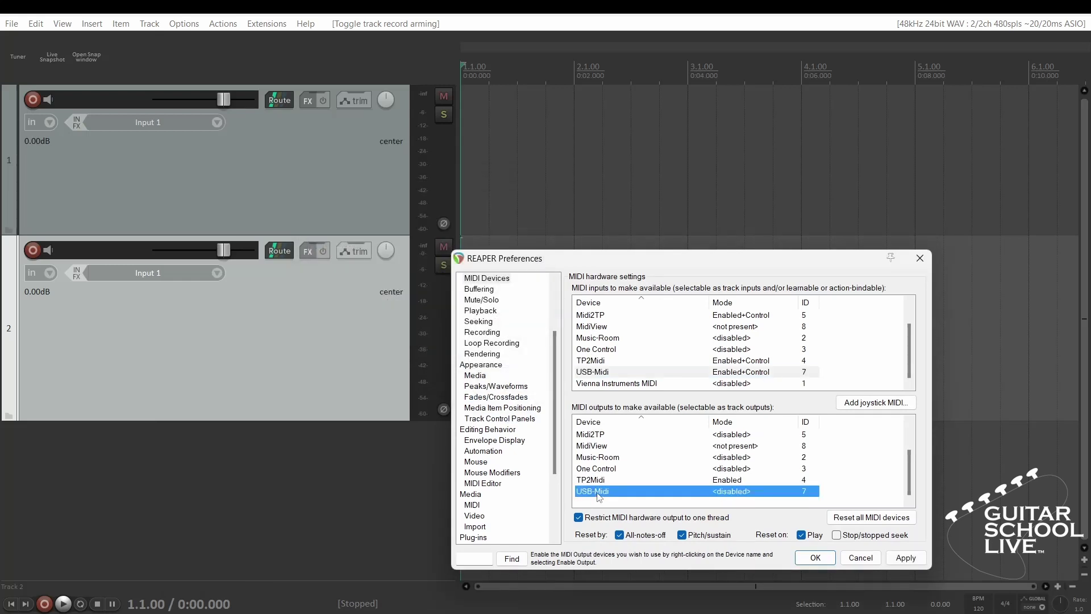
{"action": "double_click", "coordinate": [598, 492]}
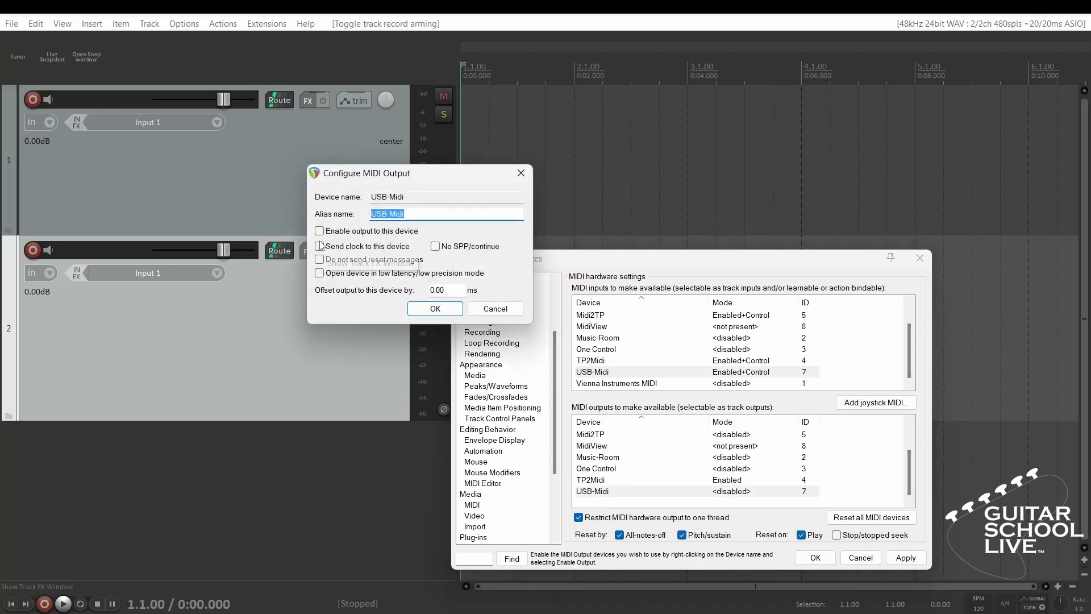
{"action": "left_click", "coordinate": [320, 232]}
{"action": "left_click", "coordinate": [435, 308]}
{"action": "key", "text": "alt+space"}
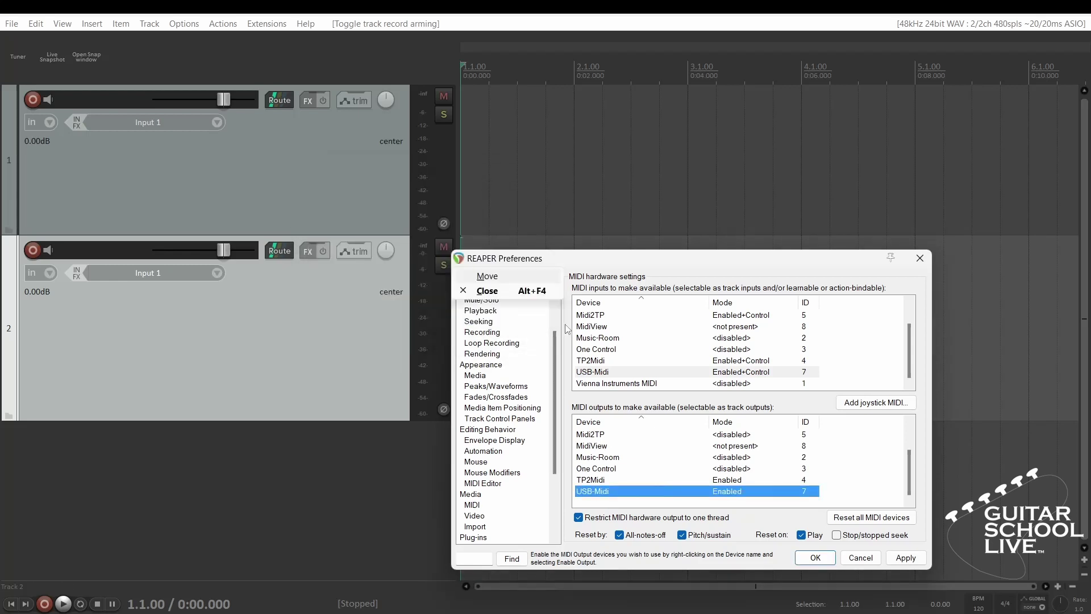
{"action": "left_click", "coordinate": [905, 558]}
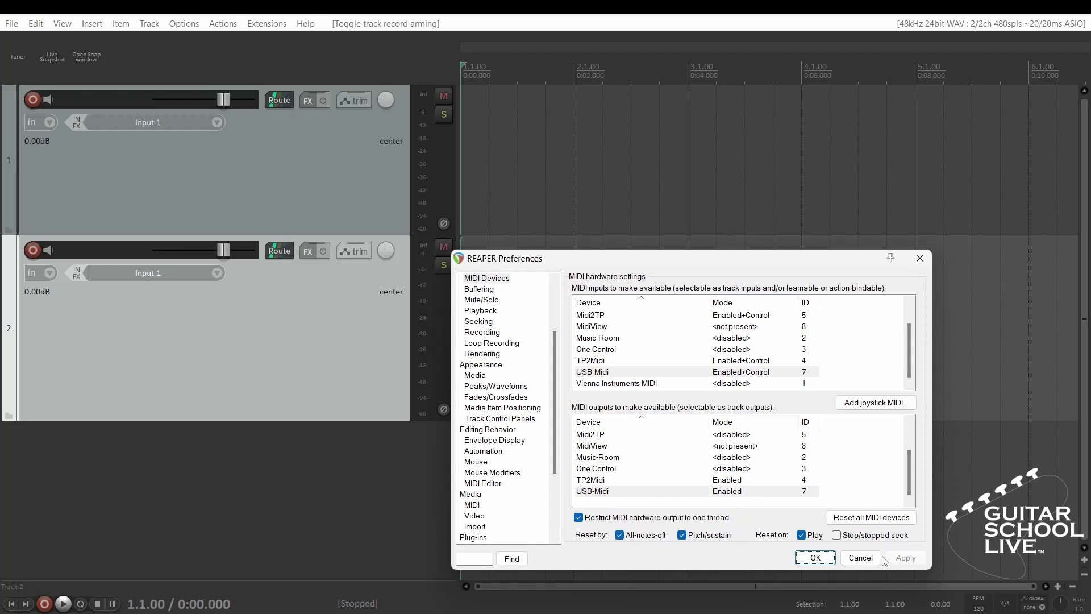
{"action": "left_click", "coordinate": [813, 558]}
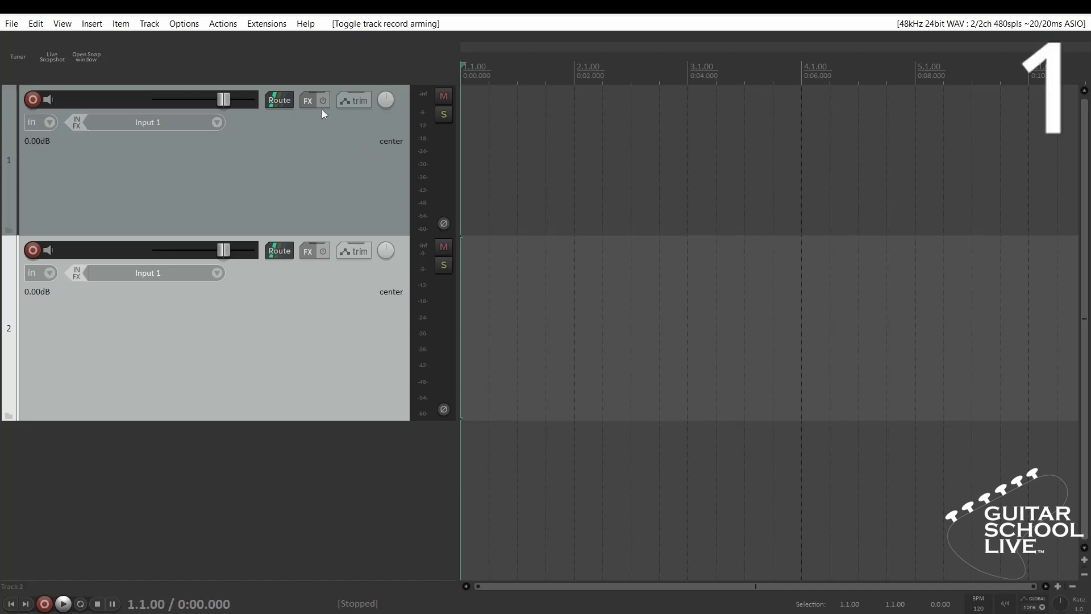
- Add the Archetype Cory Wong plugin to track 1's FX chain
{"action": "left_click", "coordinate": [307, 101]}
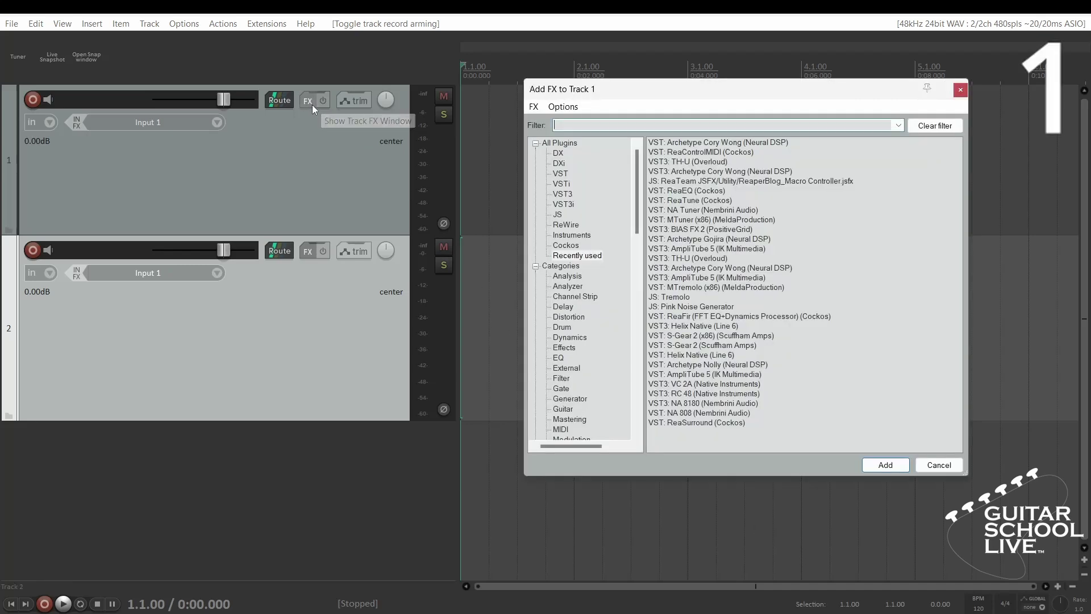
{"action": "left_click", "coordinate": [677, 142]}
{"action": "double_click", "coordinate": [677, 143]}
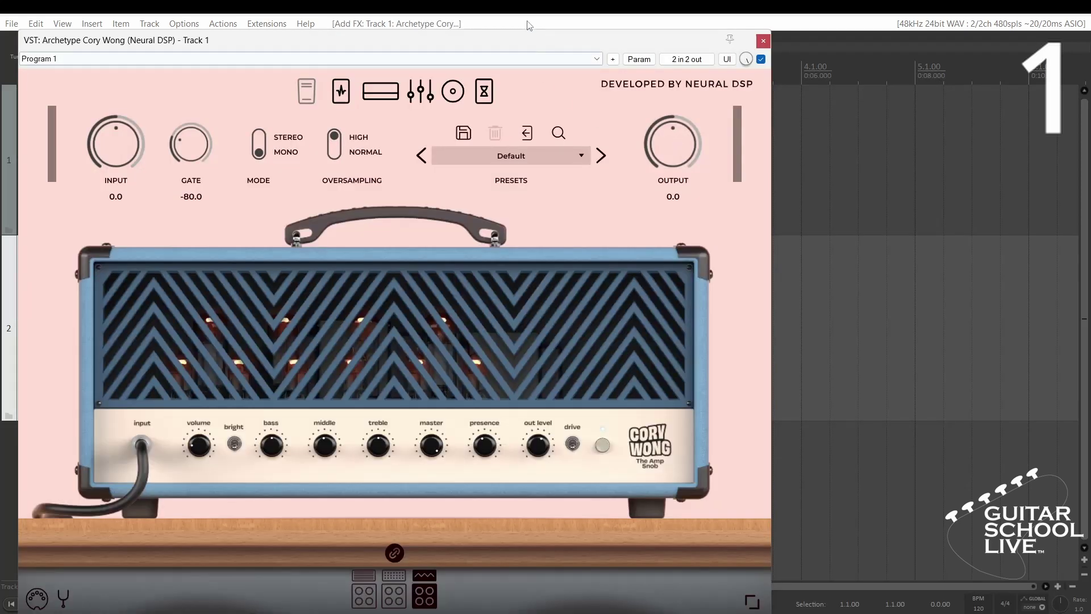
{"action": "left_click", "coordinate": [763, 41]}
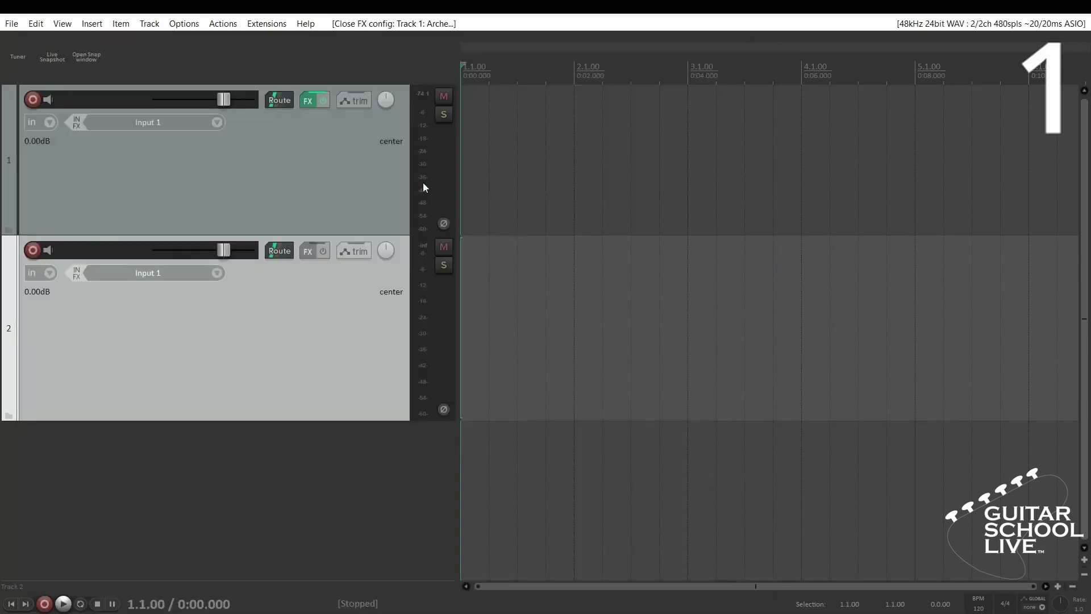
- Add ReaControlMIDI to track 2's FX chain
{"action": "left_click", "coordinate": [312, 251]}
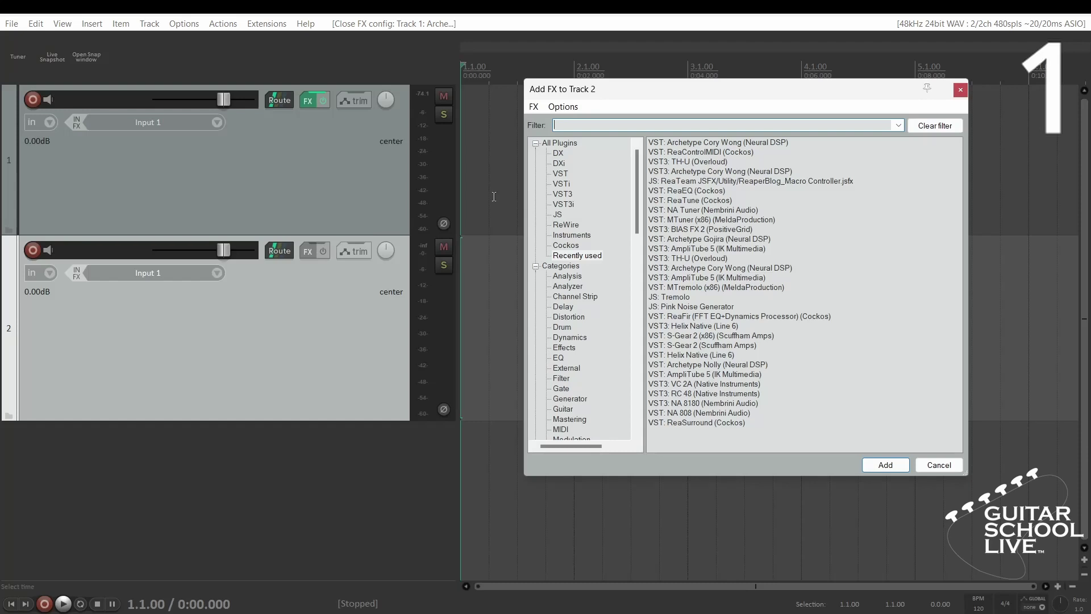
{"action": "left_click", "coordinate": [675, 152]}
{"action": "double_click", "coordinate": [675, 152]}
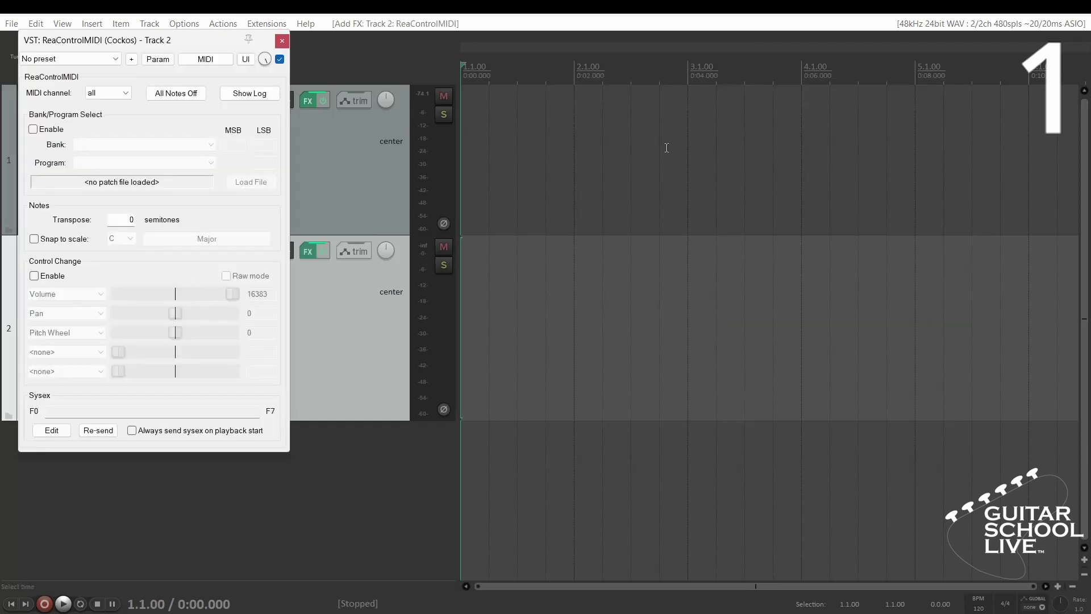
{"action": "left_click", "coordinate": [282, 40]}
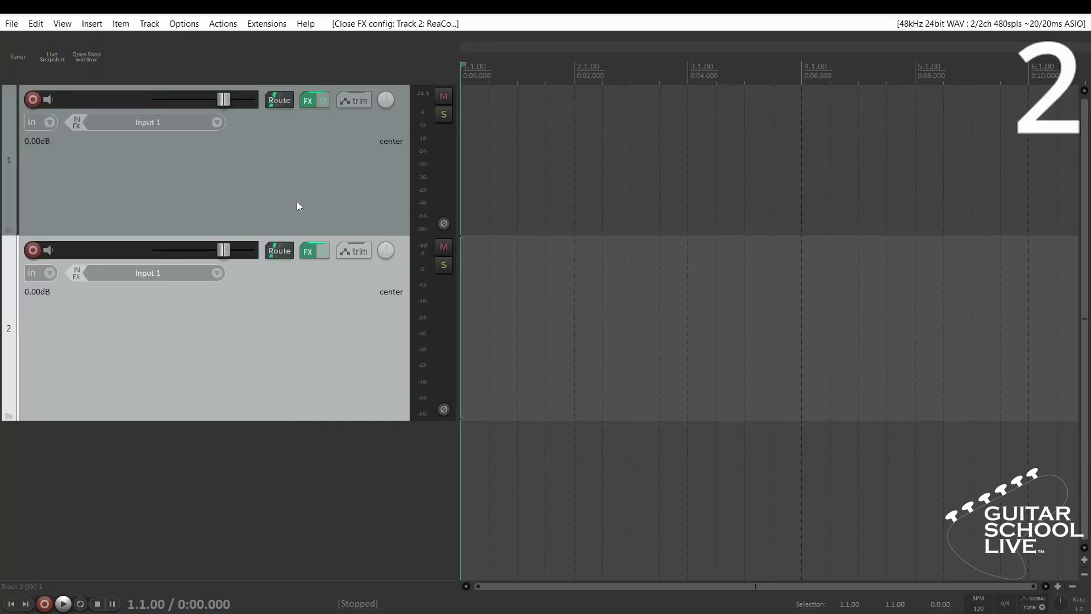
- Set track 2's input to MIDI USB-Midi all channels, send it to track 1, and record-arm it
{"action": "left_click", "coordinate": [215, 272]}
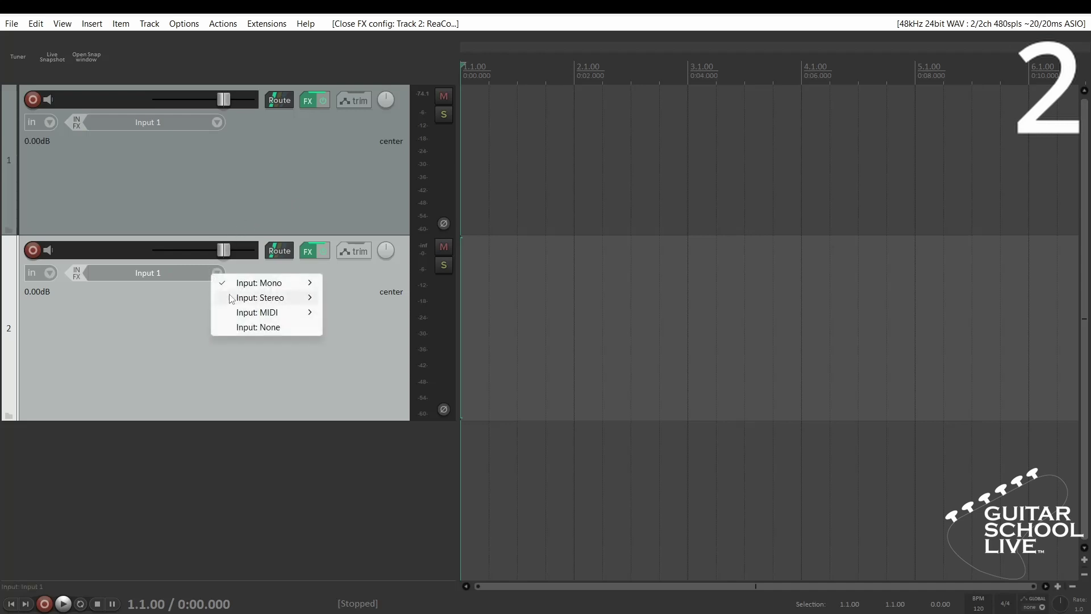
{"action": "mouse_move", "coordinate": [282, 317]}
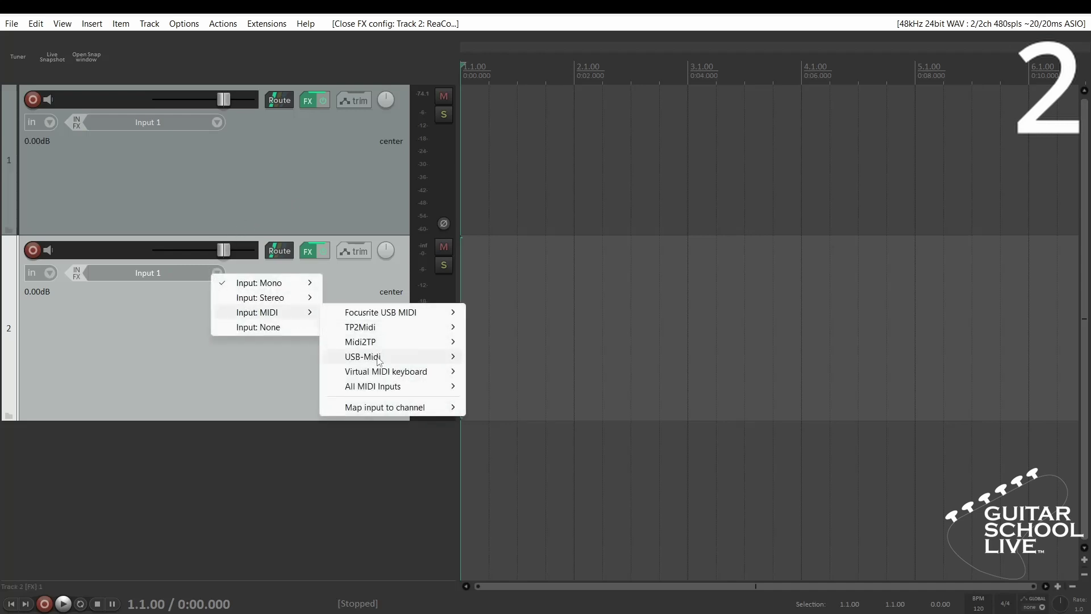
{"action": "mouse_move", "coordinate": [381, 358]}
{"action": "left_click", "coordinate": [507, 358]}
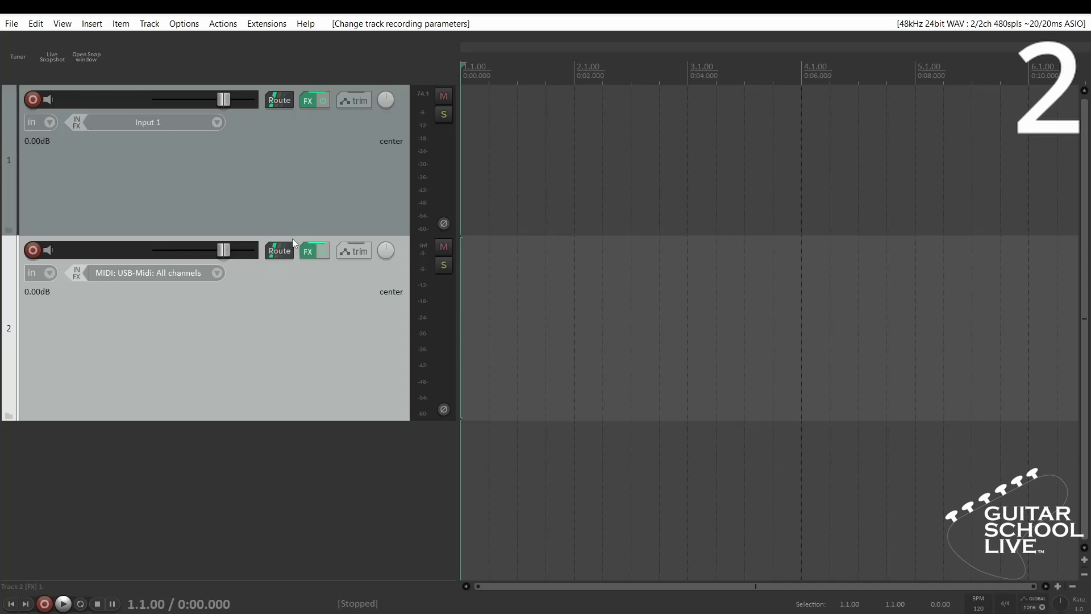
{"action": "left_click_drag", "start_coordinate": [267, 157], "coordinate": [280, 98]}
{"action": "left_click", "coordinate": [34, 252]}
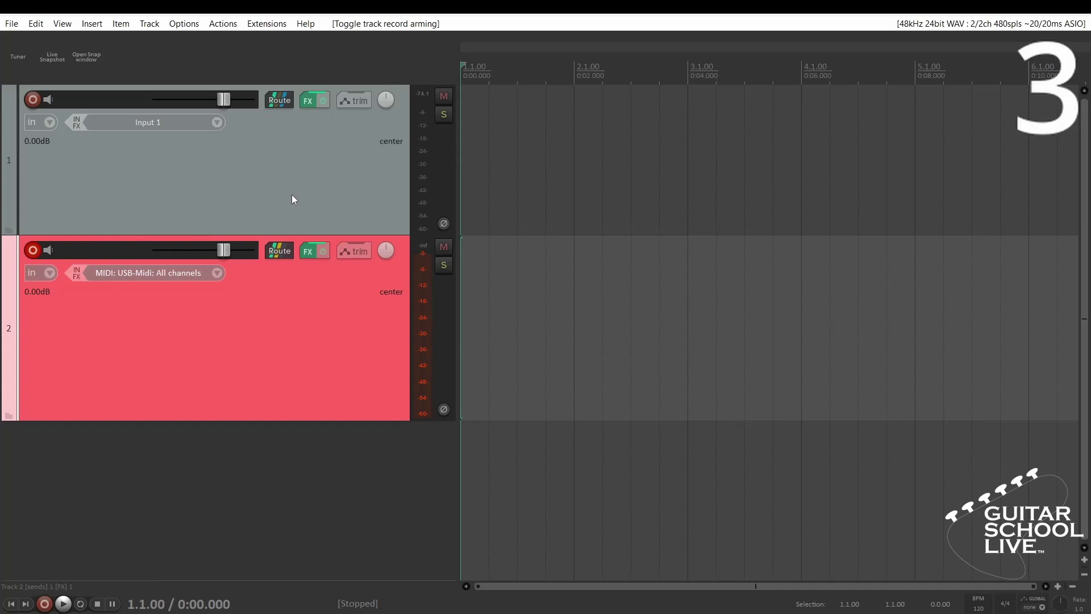
- Load the Clean as a whistle amp preset and save it as preset '1'
{"action": "left_click", "coordinate": [304, 103]}
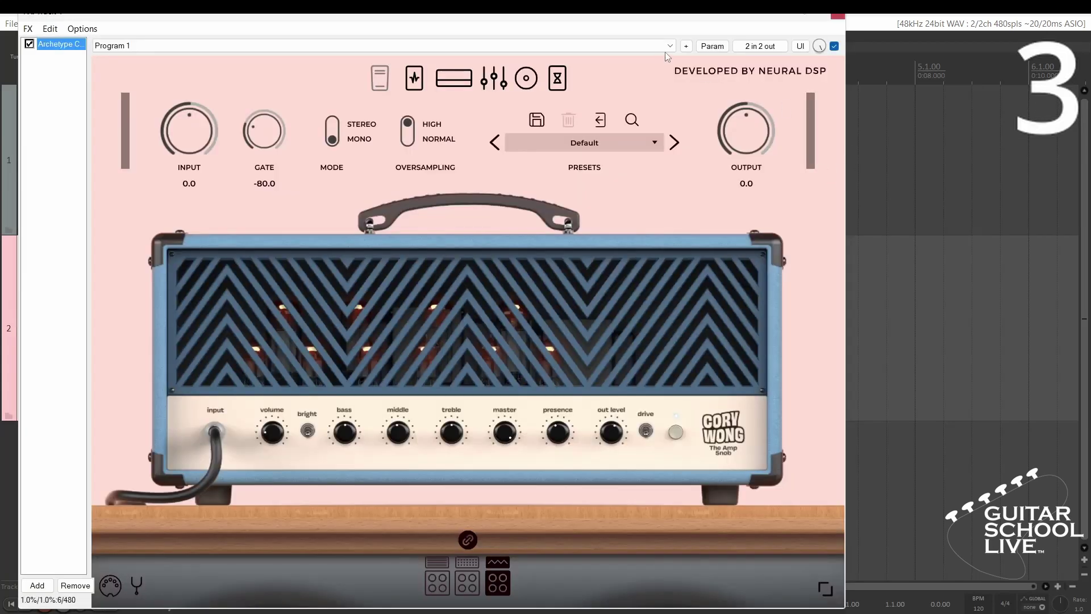
{"action": "left_click", "coordinate": [573, 142]}
{"action": "left_click", "coordinate": [573, 142]}
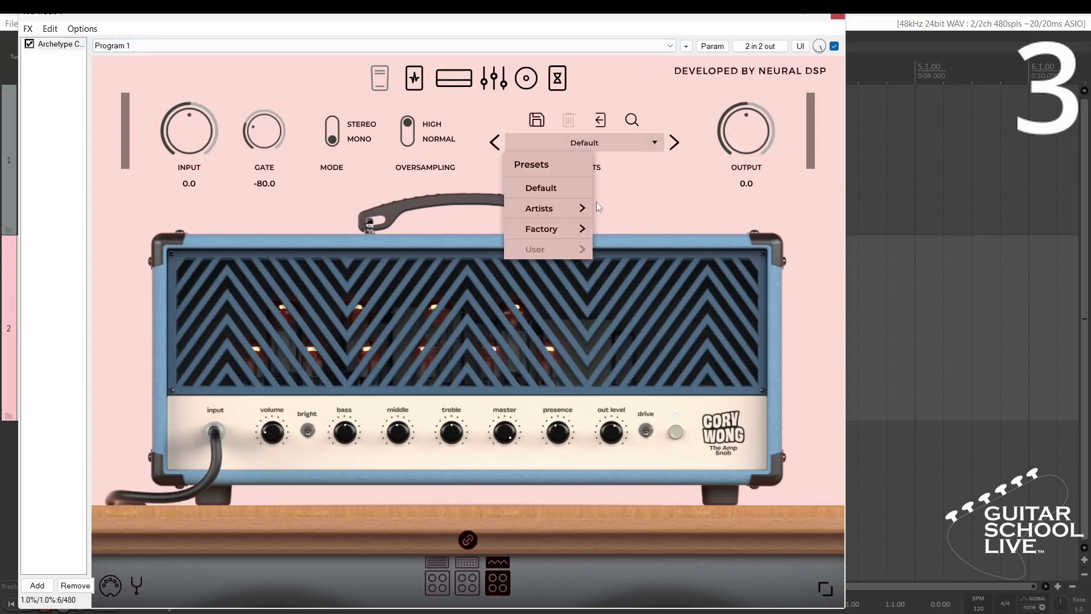
{"action": "mouse_move", "coordinate": [589, 207]}
{"action": "mouse_move", "coordinate": [671, 213]}
{"action": "left_click", "coordinate": [739, 212]}
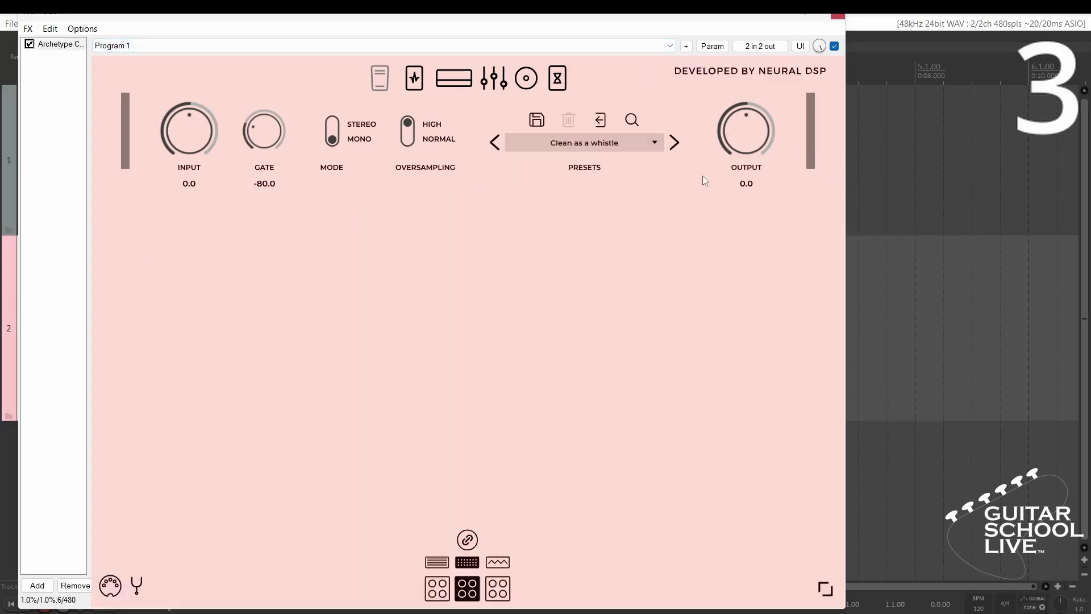
{"action": "left_click", "coordinate": [686, 45]}
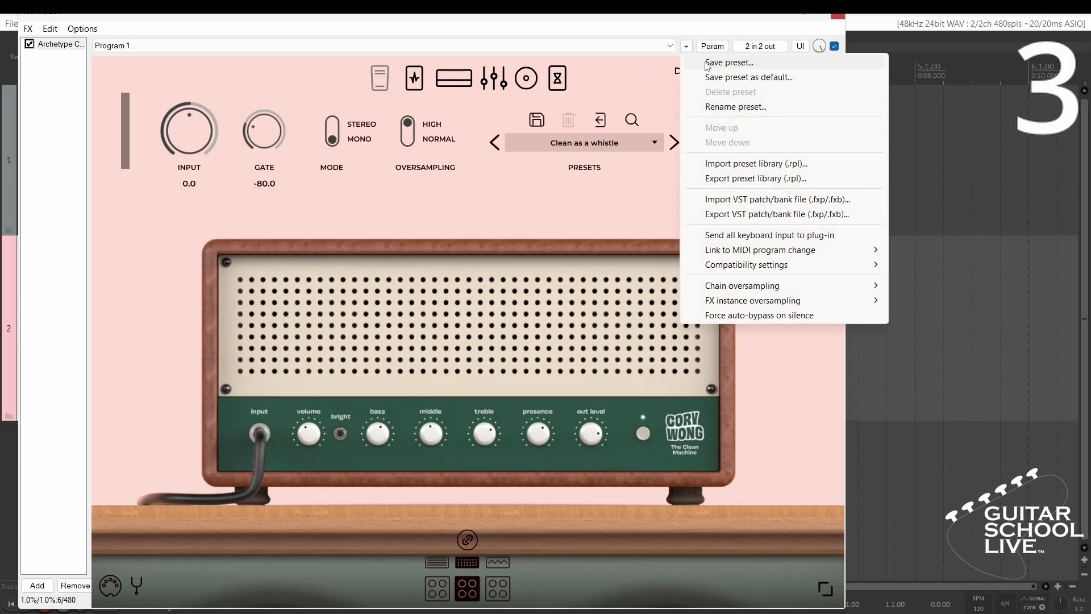
{"action": "left_click", "coordinate": [705, 64]}
{"action": "type", "text": "1"}
{"action": "left_click", "coordinate": [598, 325]}
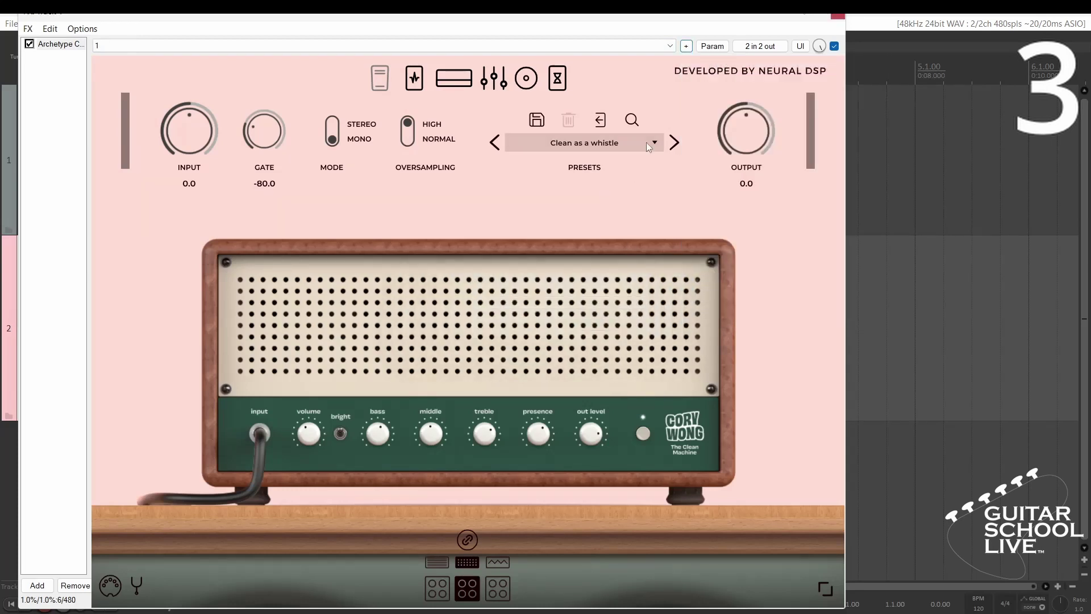
- Load Crazy Wah Fuzz and save it as preset '2'
{"action": "left_click", "coordinate": [618, 143]}
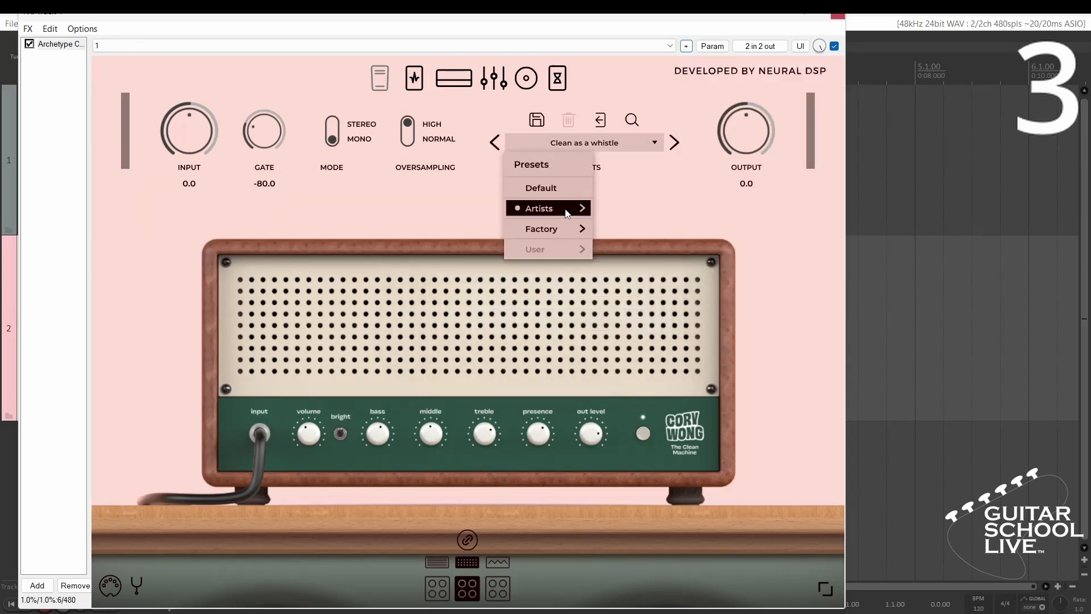
{"action": "mouse_move", "coordinate": [568, 216]}
{"action": "mouse_move", "coordinate": [686, 215]}
{"action": "left_click", "coordinate": [736, 229]}
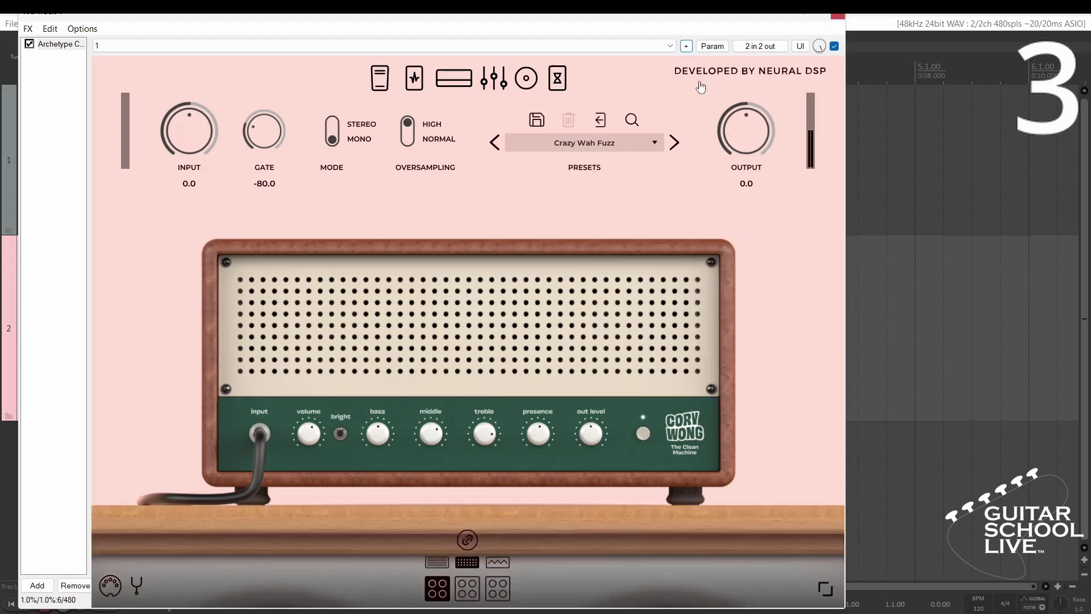
{"action": "left_click", "coordinate": [686, 46]}
{"action": "left_click", "coordinate": [700, 63]}
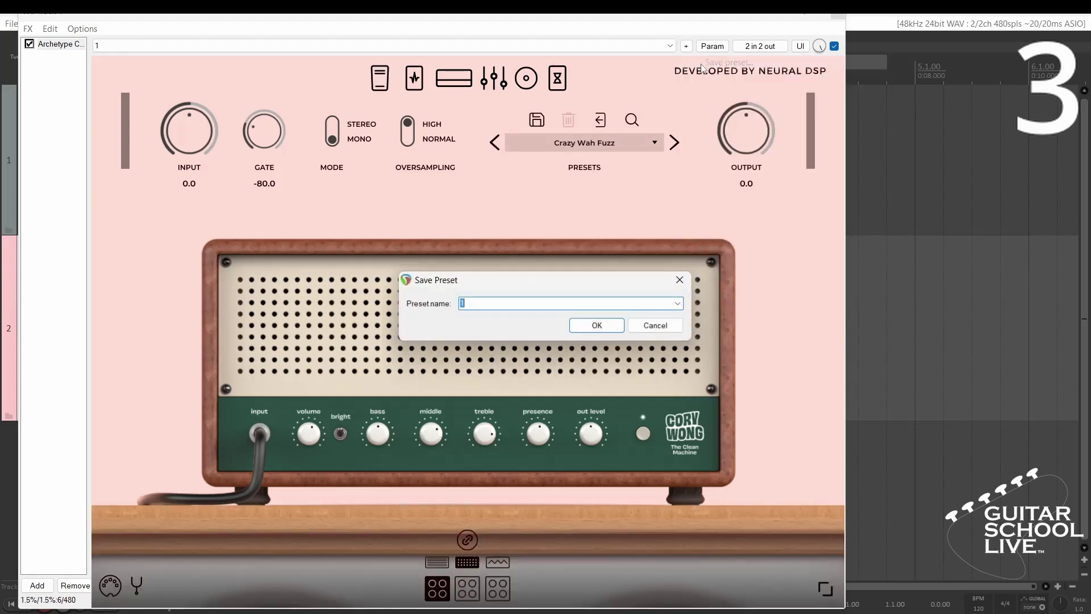
{"action": "type", "text": "2"}
{"action": "left_click", "coordinate": [597, 325]}
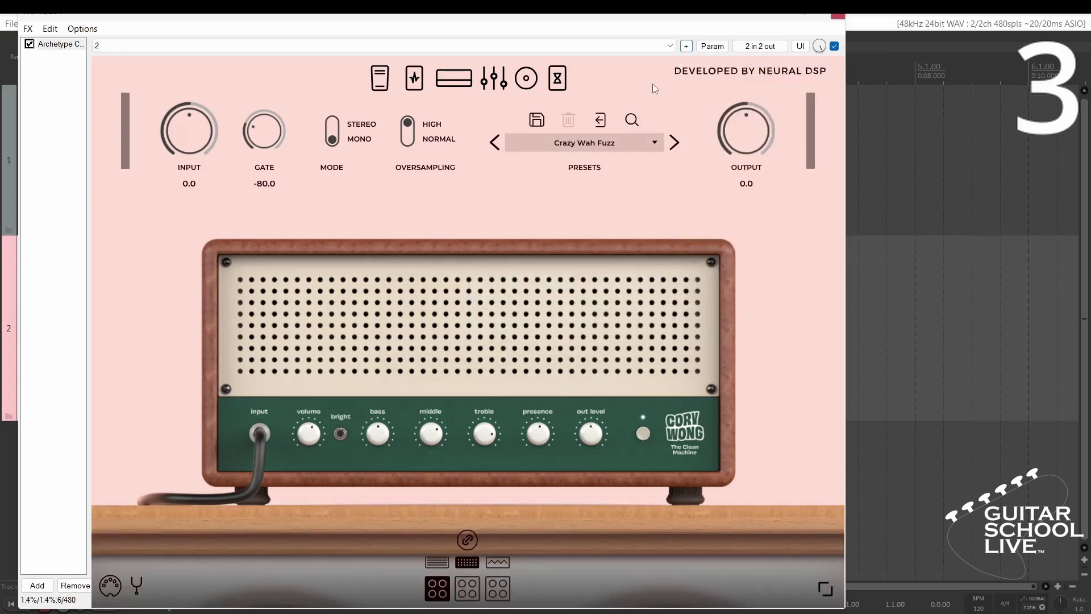
- Load DI Autowah Goodness and save it as preset '3'
{"action": "left_click", "coordinate": [620, 143]}
{"action": "mouse_move", "coordinate": [574, 210]}
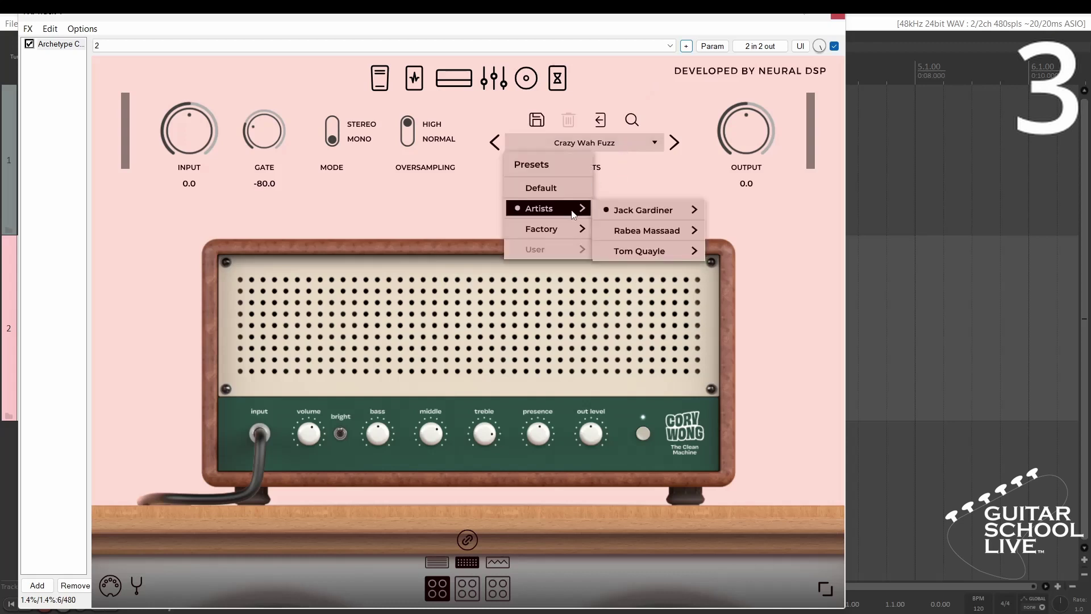
{"action": "mouse_move", "coordinate": [672, 211]}
{"action": "left_click", "coordinate": [739, 245]}
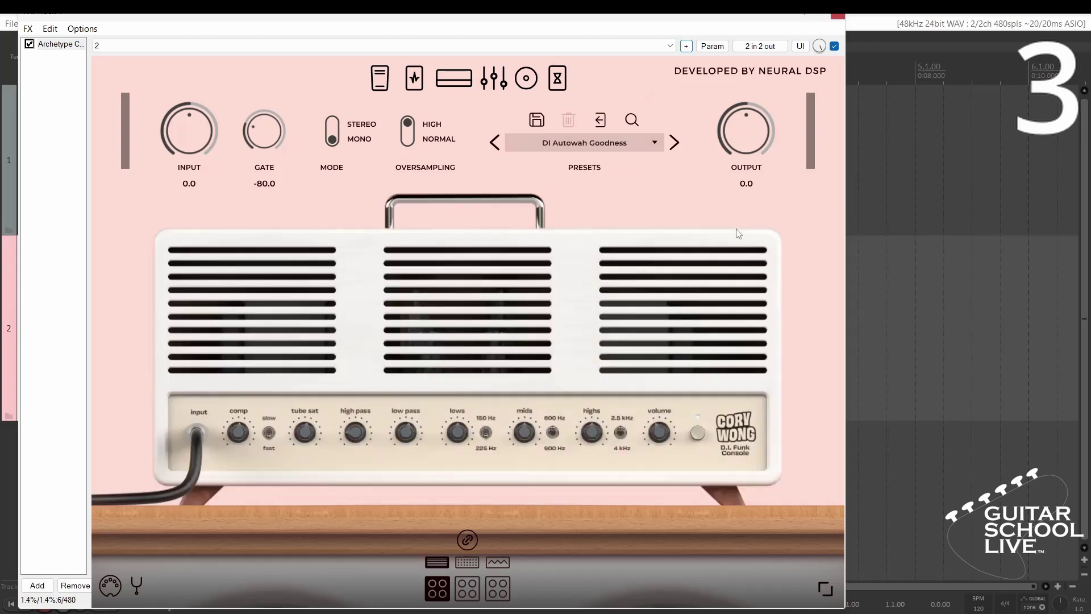
{"action": "left_click", "coordinate": [685, 47]}
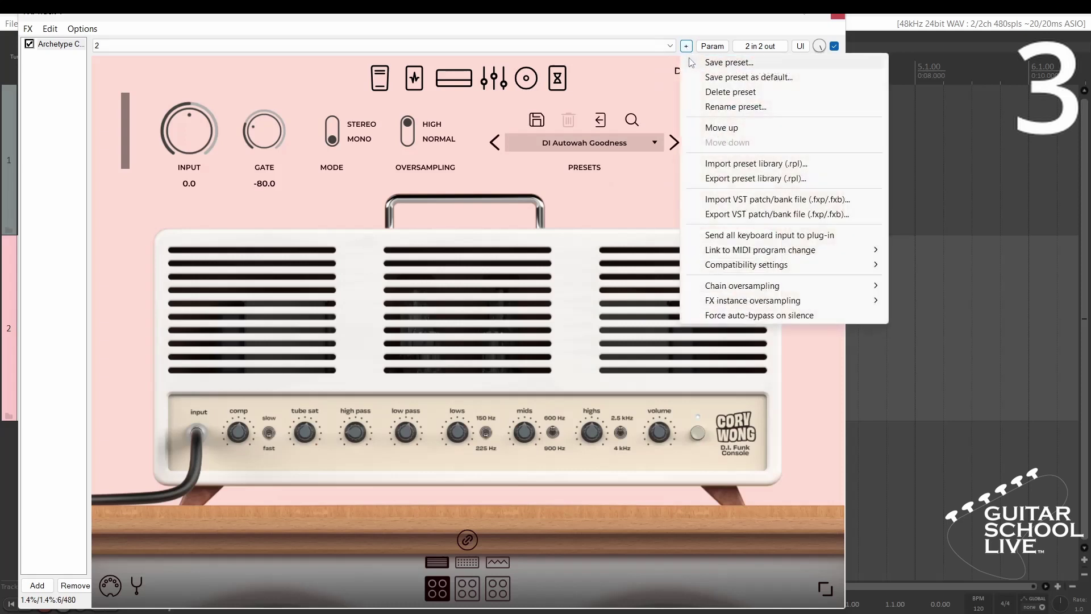
{"action": "left_click", "coordinate": [705, 64]}
{"action": "type", "text": "3"}
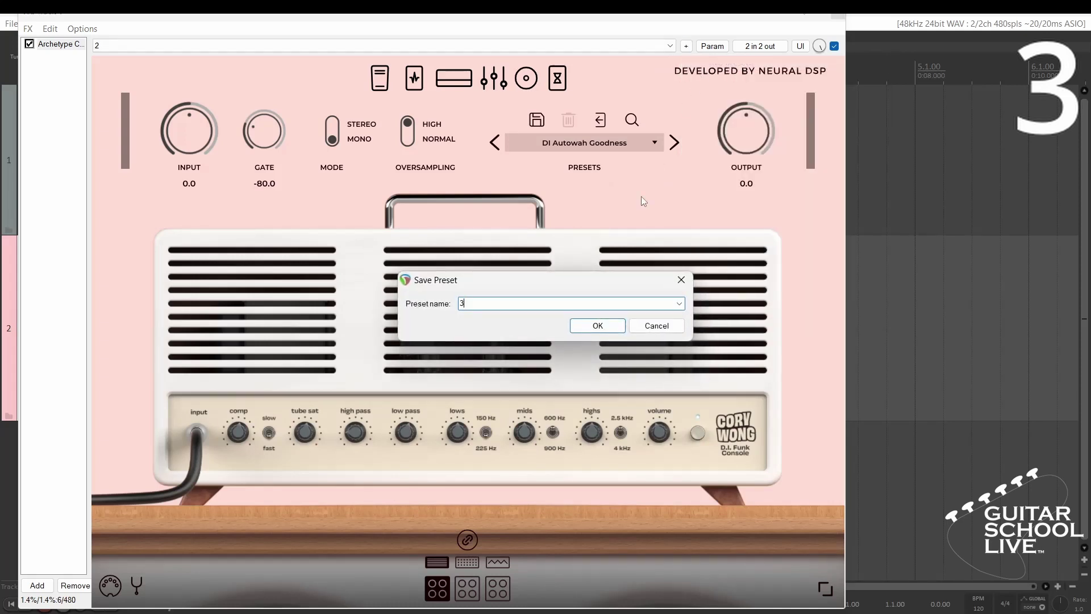
{"action": "left_click", "coordinate": [597, 326]}
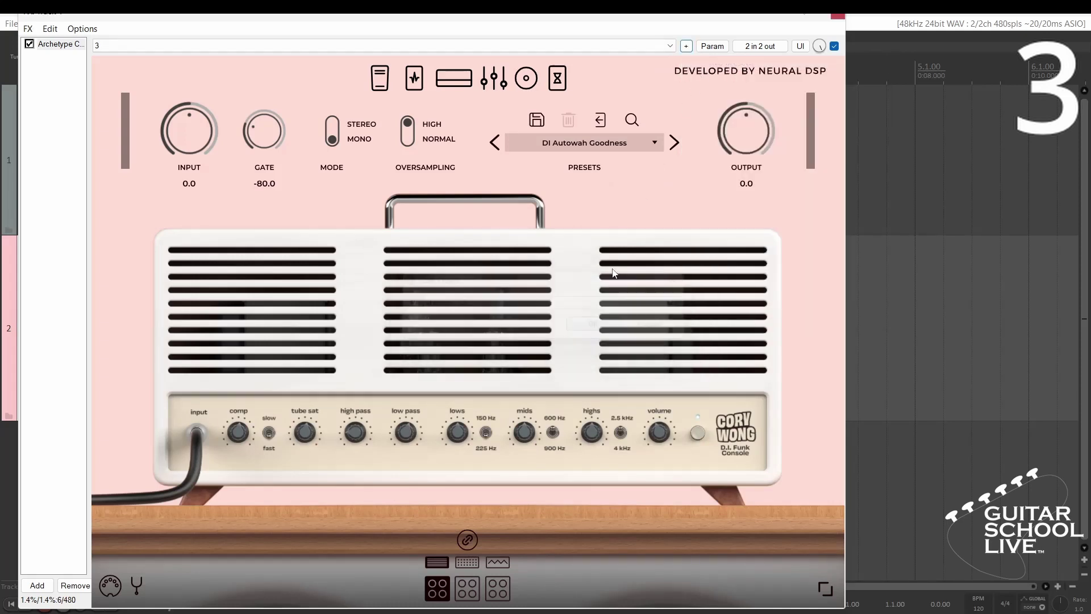
- Load Full Smush Lead and save it as preset '4'
{"action": "left_click", "coordinate": [609, 148]}
{"action": "mouse_move", "coordinate": [546, 209]}
{"action": "mouse_move", "coordinate": [677, 209]}
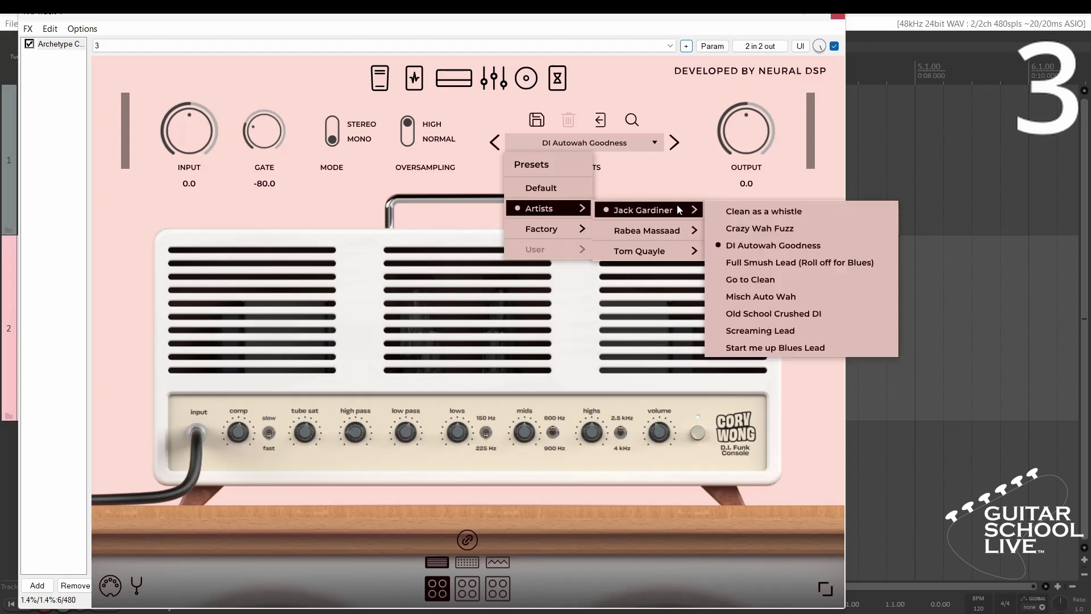
{"action": "left_click", "coordinate": [761, 262]}
{"action": "left_click", "coordinate": [687, 46]}
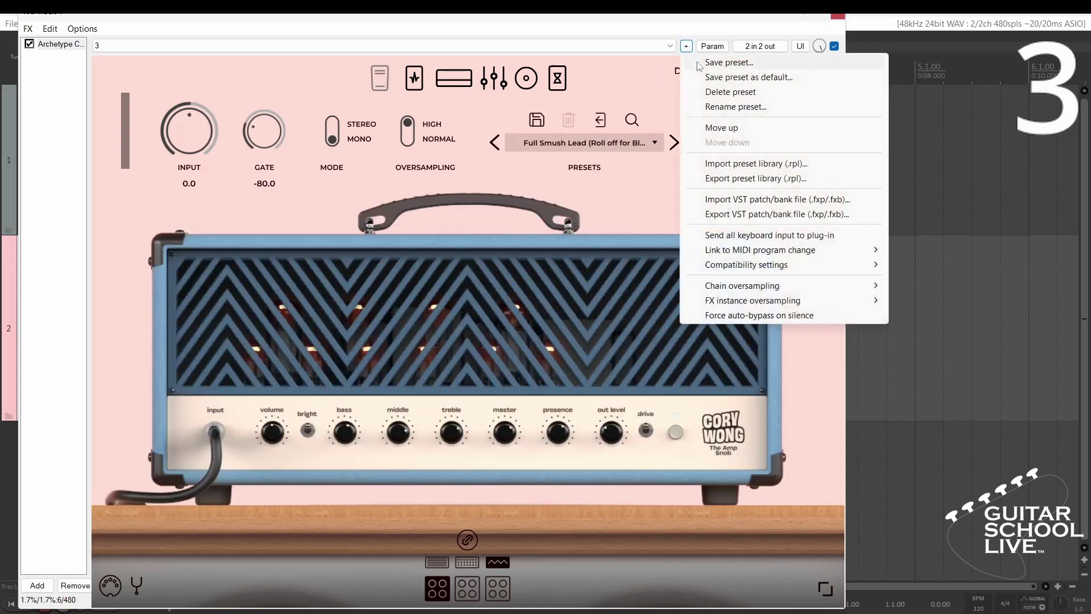
{"action": "left_click", "coordinate": [711, 57]}
{"action": "type", "text": "4"}
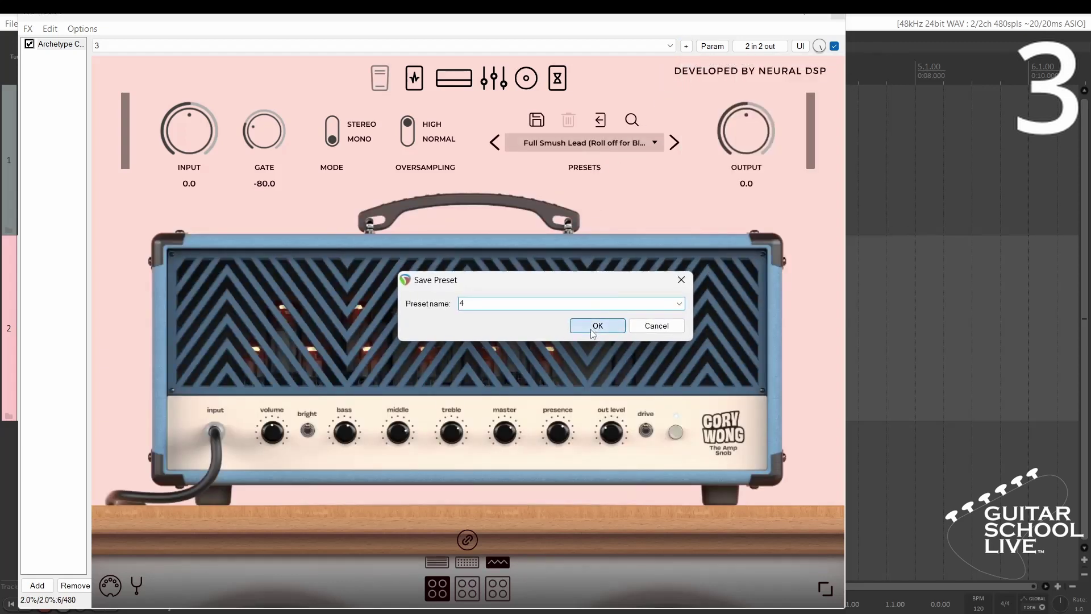
{"action": "left_click", "coordinate": [592, 327]}
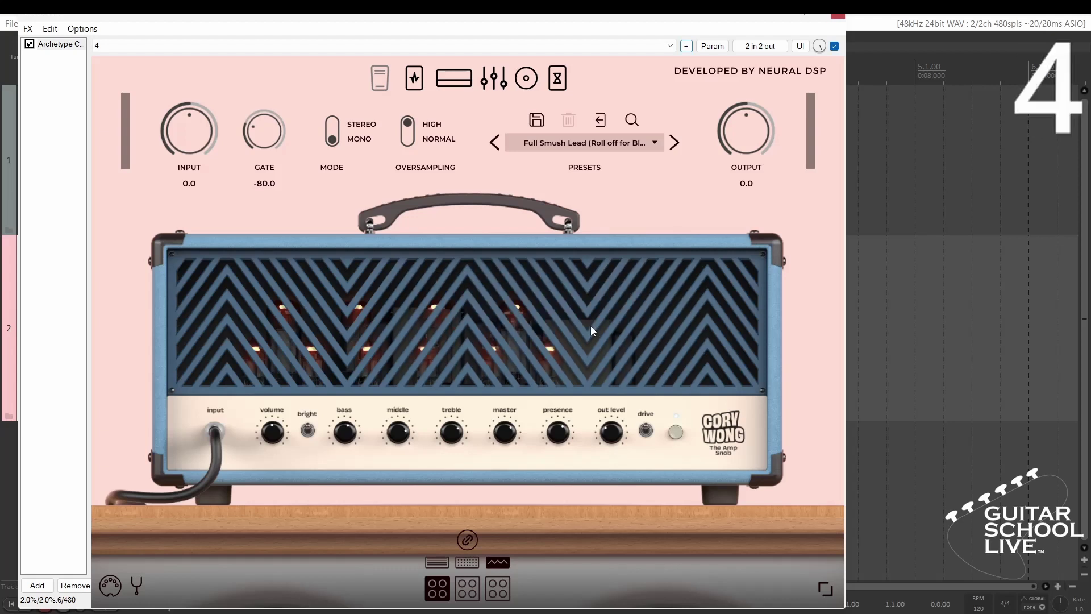
- Link the plugin presets to MIDI program changes on channel 1
{"action": "left_click", "coordinate": [685, 47]}
{"action": "mouse_move", "coordinate": [768, 251]}
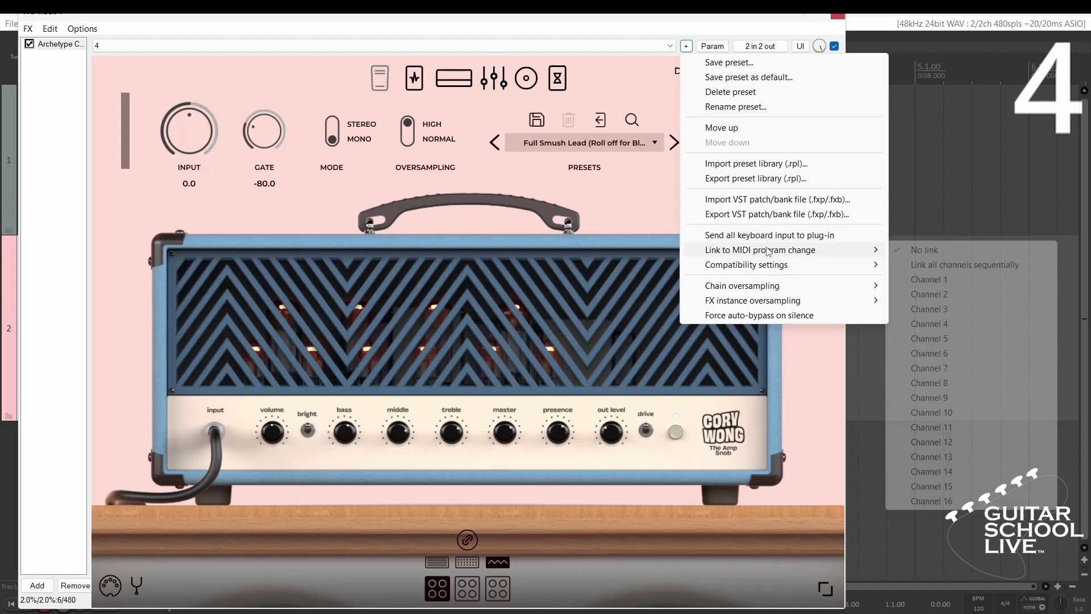
{"action": "left_click", "coordinate": [944, 280]}
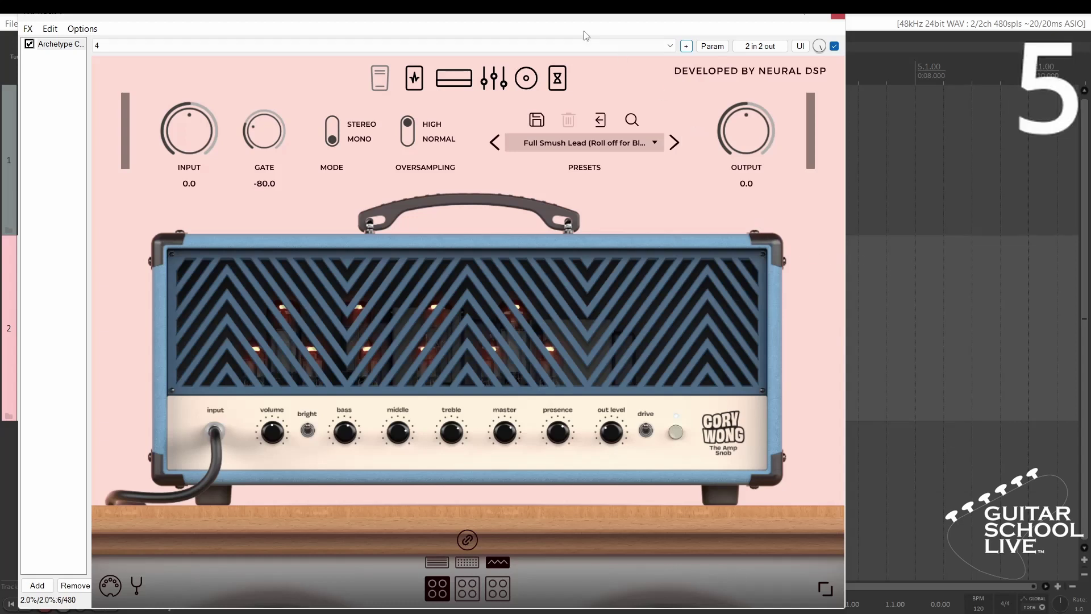
{"action": "left_click_drag", "start_coordinate": [556, 14], "coordinate": [870, 108]}
- In track 2's ReaControlMIDI, enable Bank/Program Select, load GM.reabank, and choose the General MIDI bank
{"action": "left_click", "coordinate": [309, 251]}
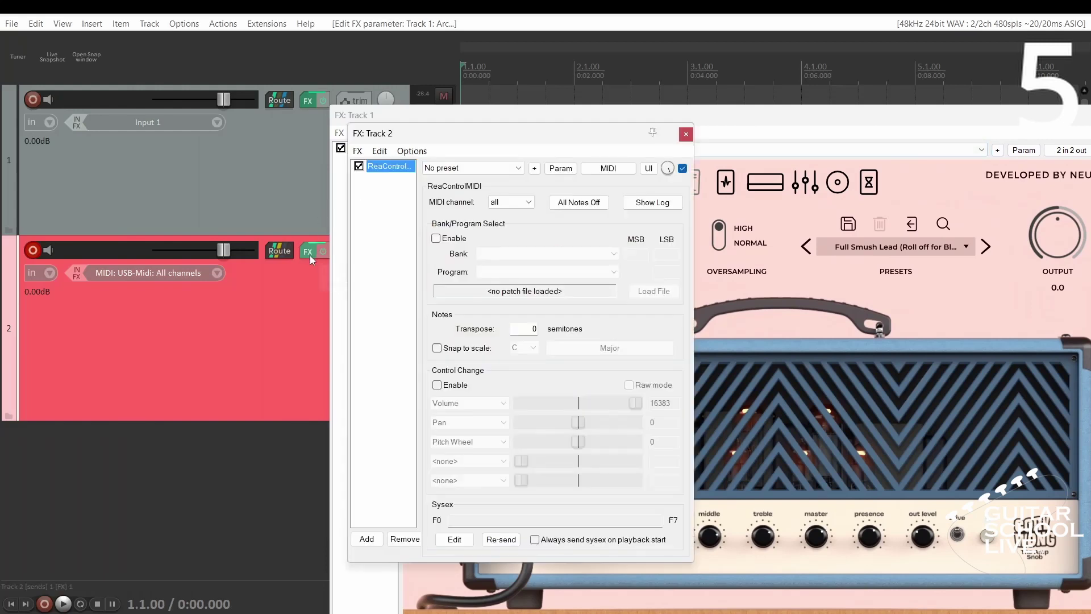
{"action": "left_click", "coordinate": [436, 238]}
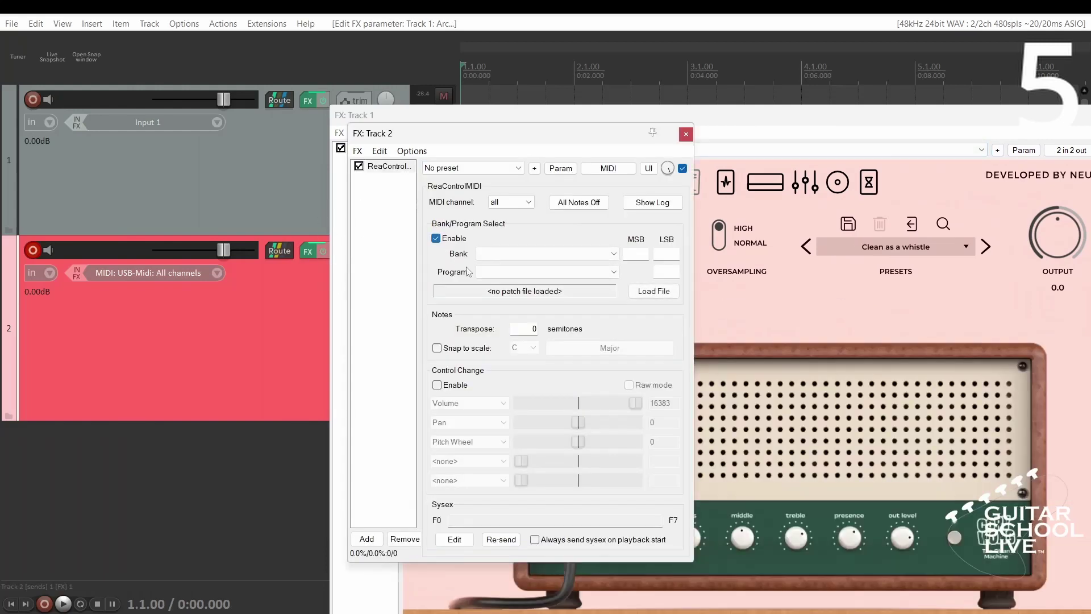
{"action": "left_click", "coordinate": [648, 295]}
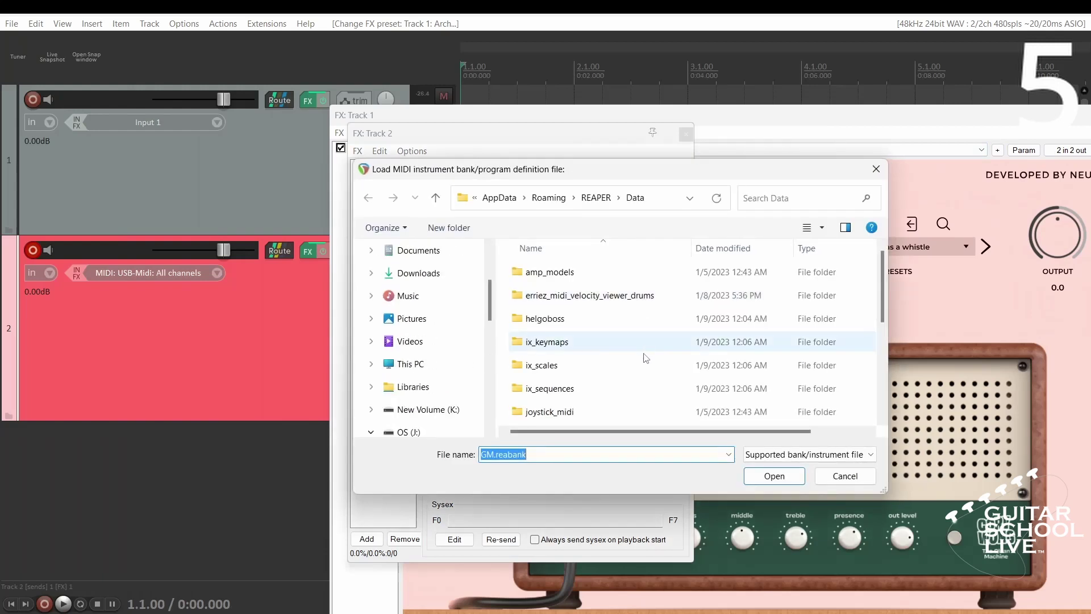
{"action": "key", "text": "Return"}
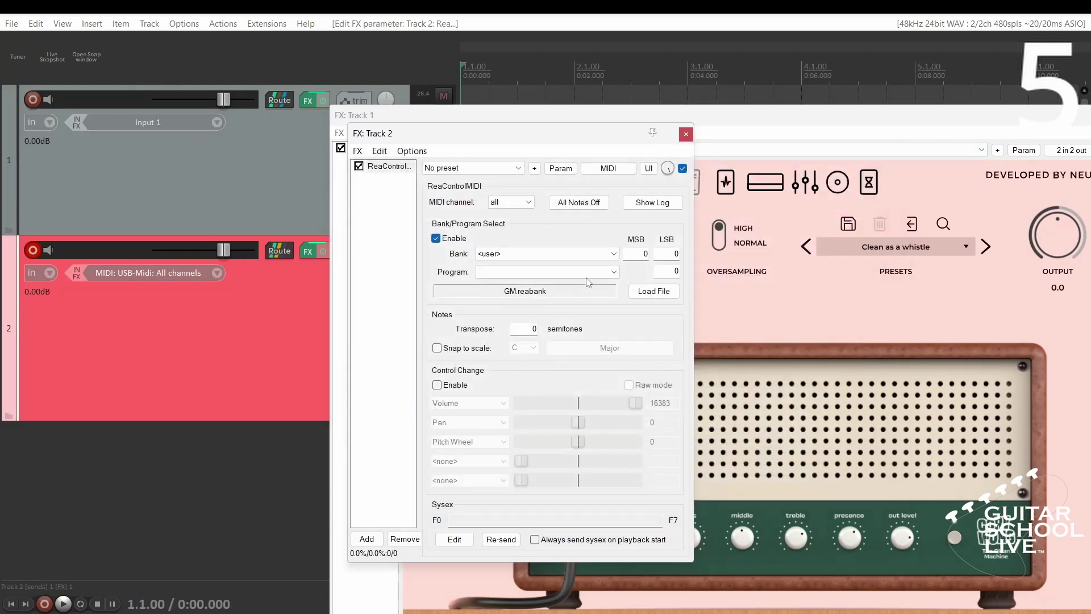
{"action": "left_click", "coordinate": [614, 253]}
{"action": "left_click", "coordinate": [546, 263]}
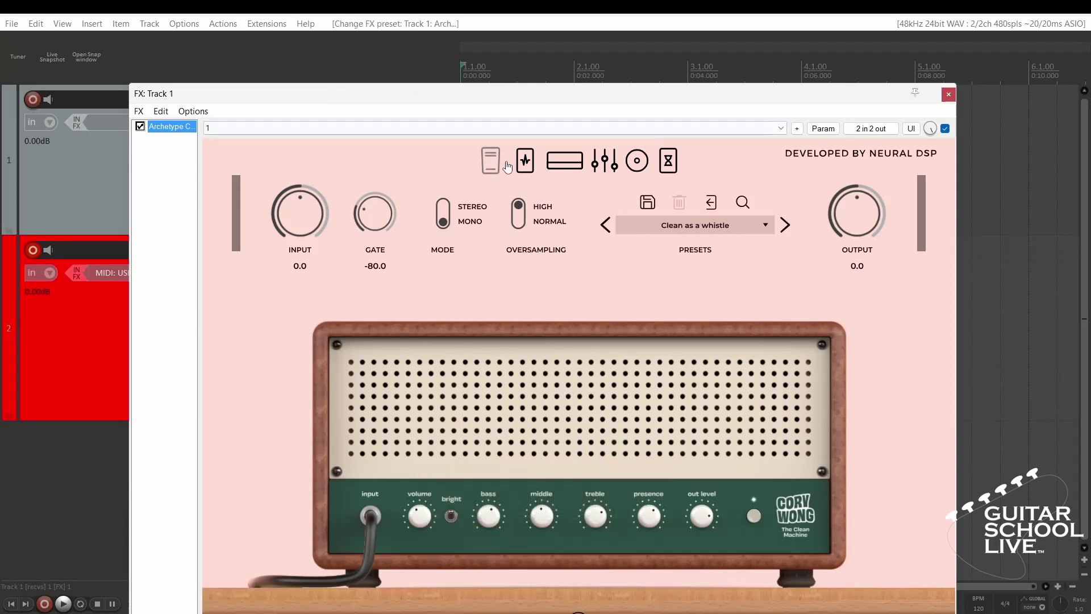
- On the pedal board, MIDI-learn the Postal Service on/off switch to CC 1 in Toggle mode
{"action": "left_click", "coordinate": [525, 160]}
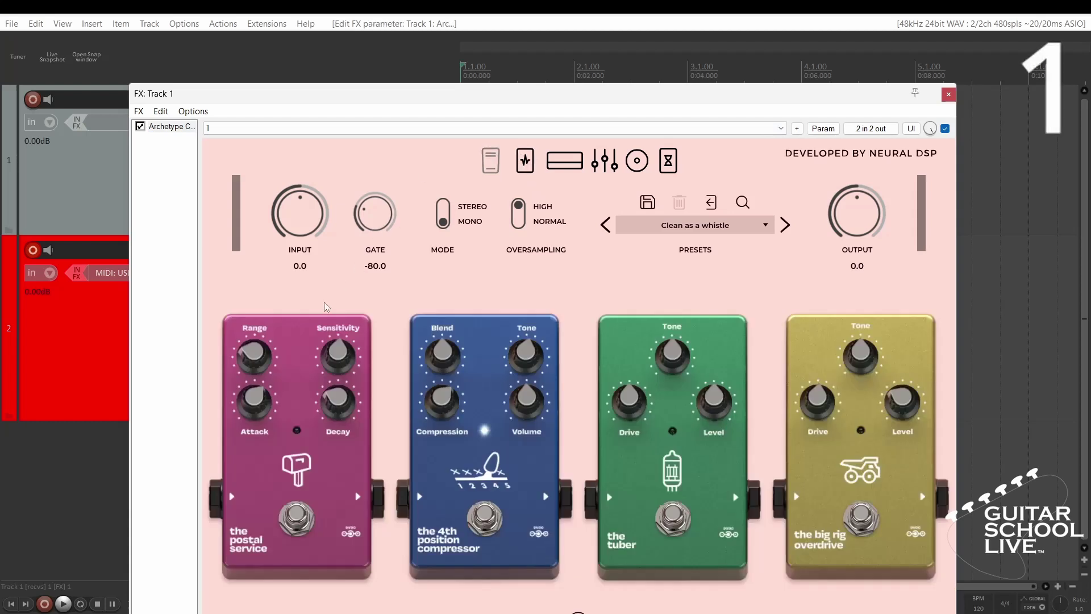
{"action": "left_click", "coordinate": [293, 515]}
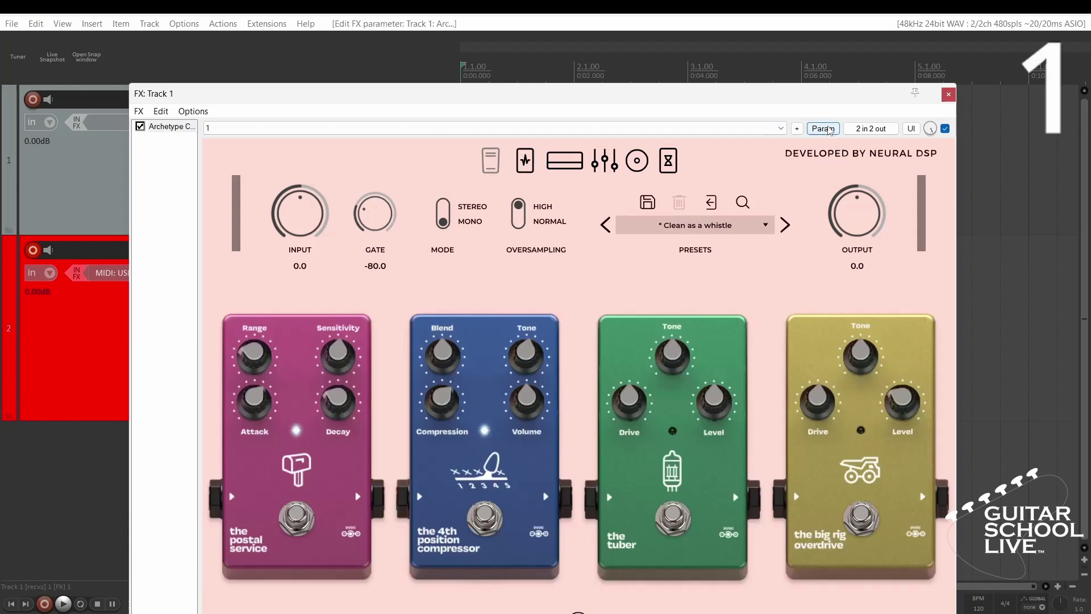
{"action": "left_click", "coordinate": [828, 129]}
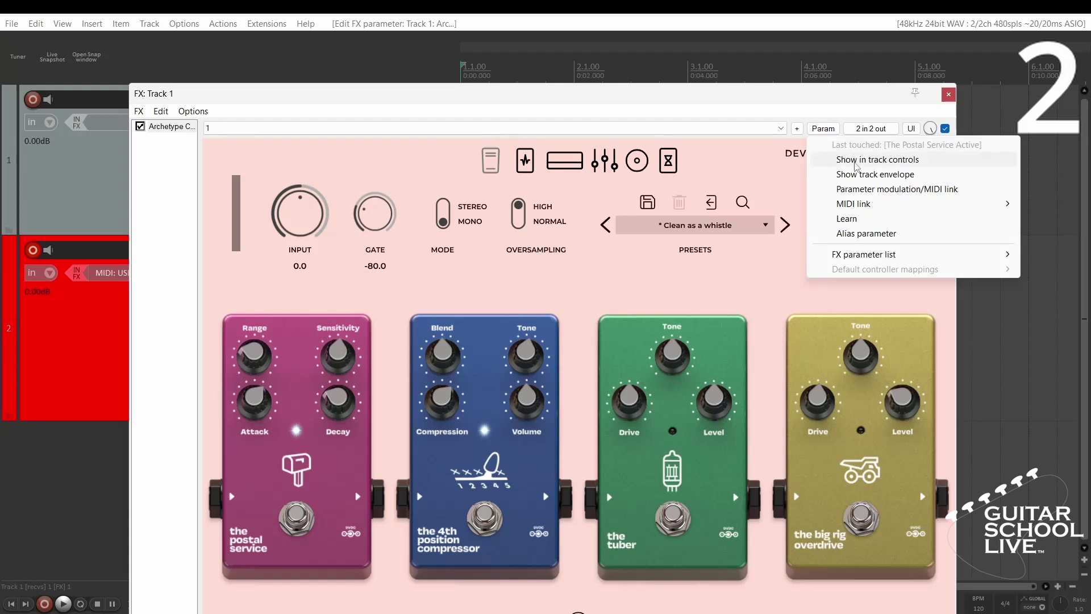
{"action": "left_click", "coordinate": [855, 218]}
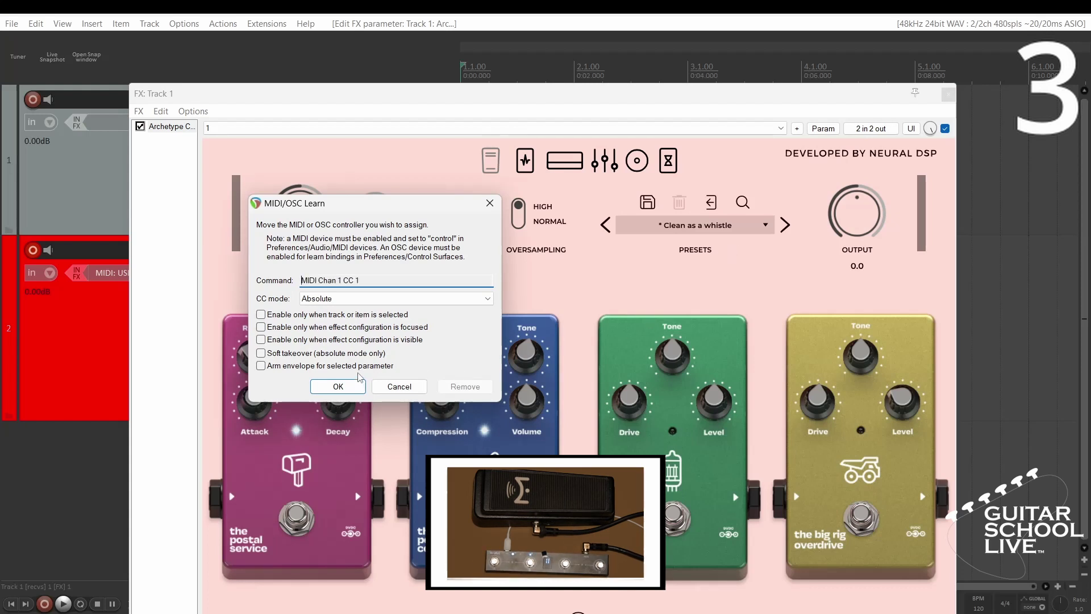
{"action": "left_click", "coordinate": [364, 298]}
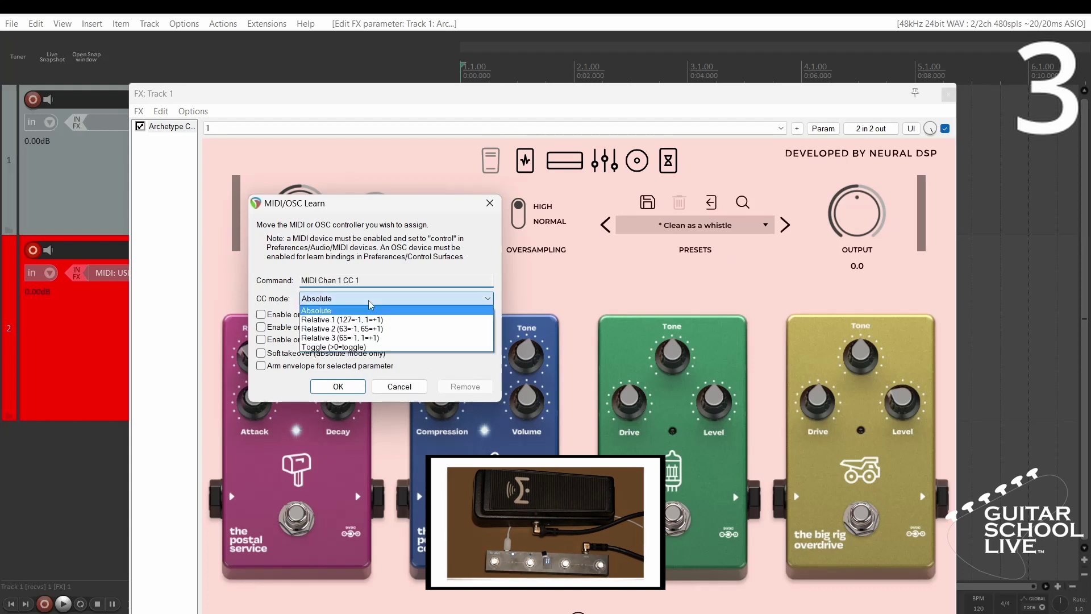
{"action": "left_click", "coordinate": [361, 348]}
{"action": "left_click", "coordinate": [338, 386]}
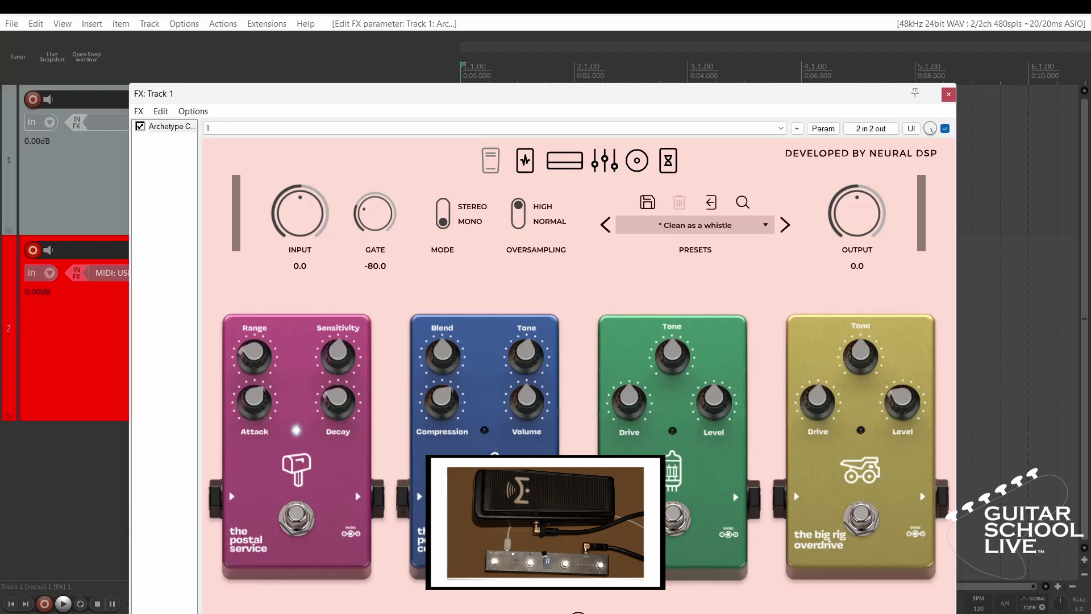
- Map the 4th Position Compressor switch to CC 2 in Toggle mode, then start learning The Tuber's switch
{"action": "left_click", "coordinate": [828, 130]}
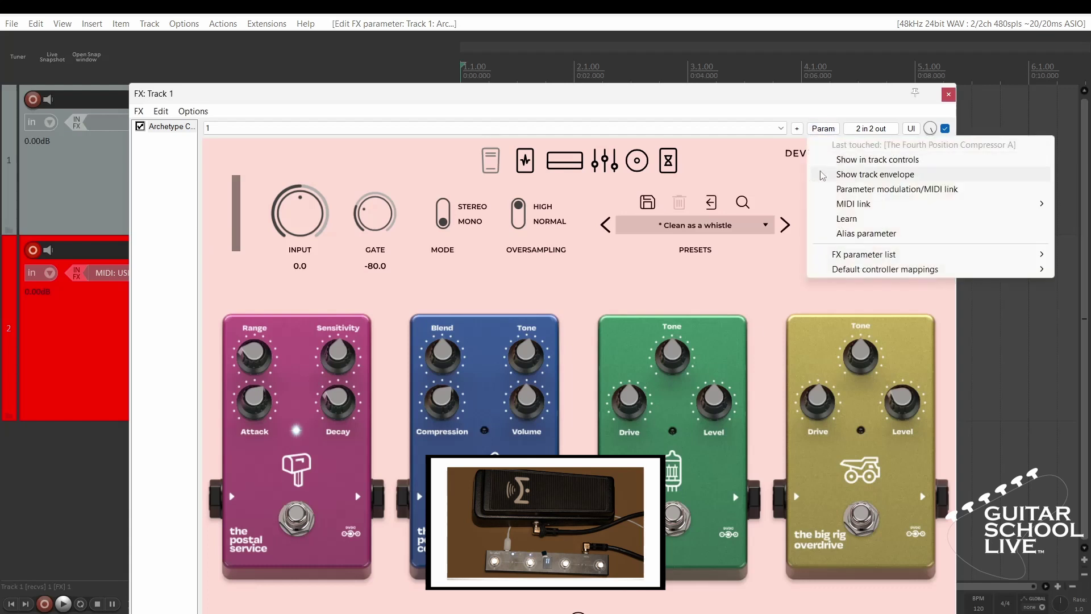
{"action": "left_click", "coordinate": [852, 218]}
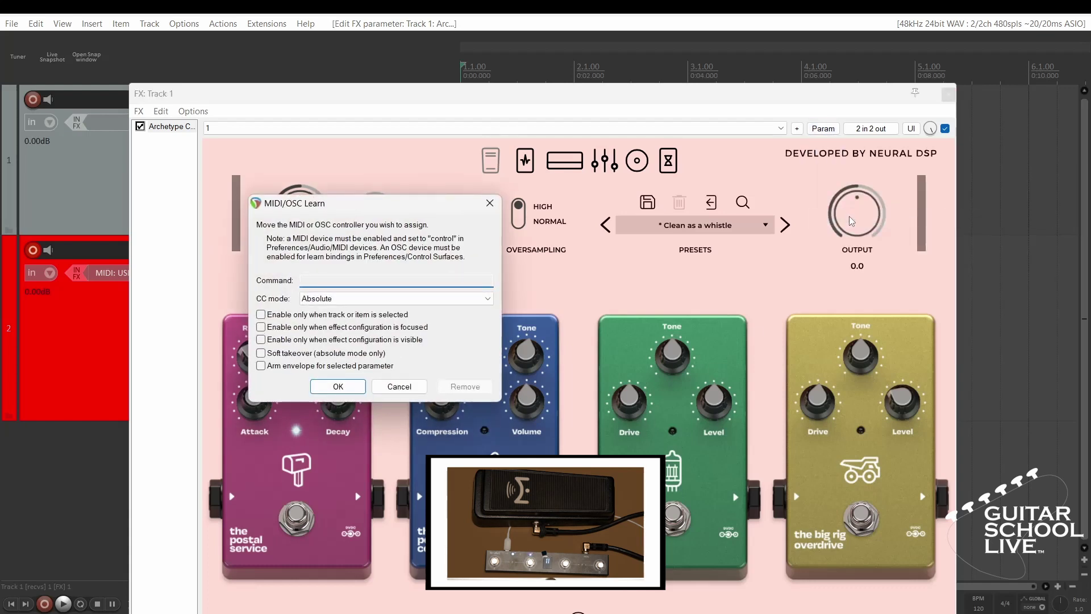
{"action": "left_click", "coordinate": [375, 298]}
{"action": "key", "text": "Escape"}
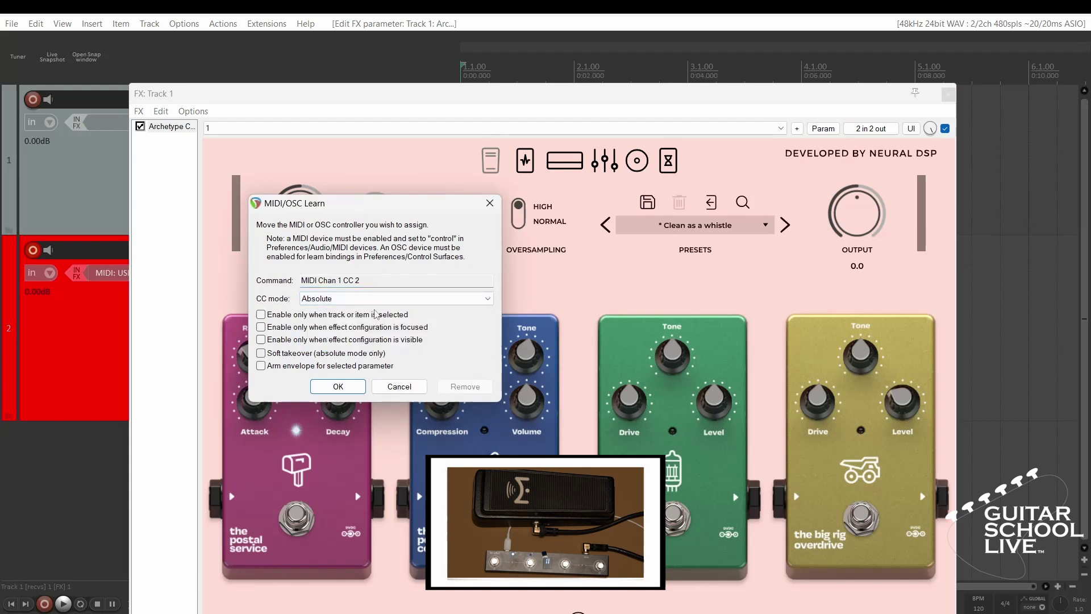
{"action": "left_click", "coordinate": [375, 299]}
{"action": "left_click", "coordinate": [369, 349]}
{"action": "left_click", "coordinate": [338, 387]}
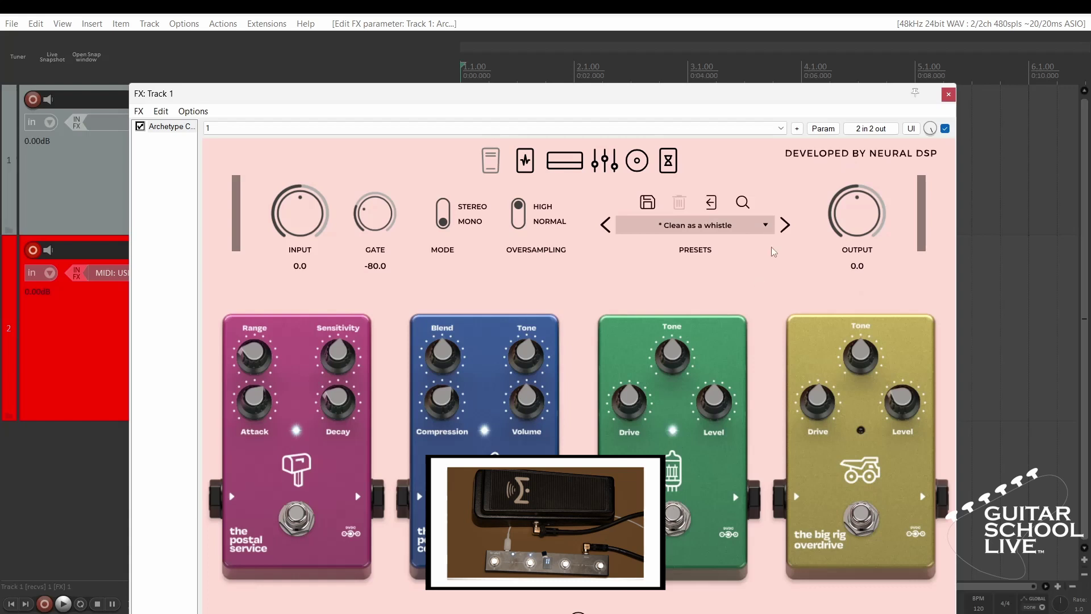
{"action": "left_click", "coordinate": [834, 131]}
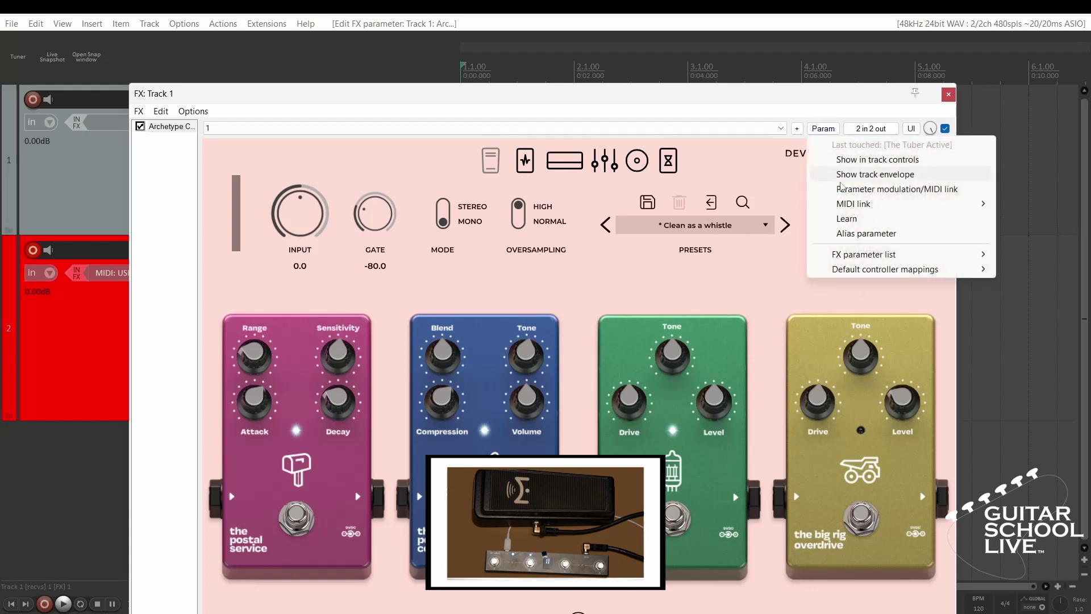
{"action": "left_click", "coordinate": [855, 223]}
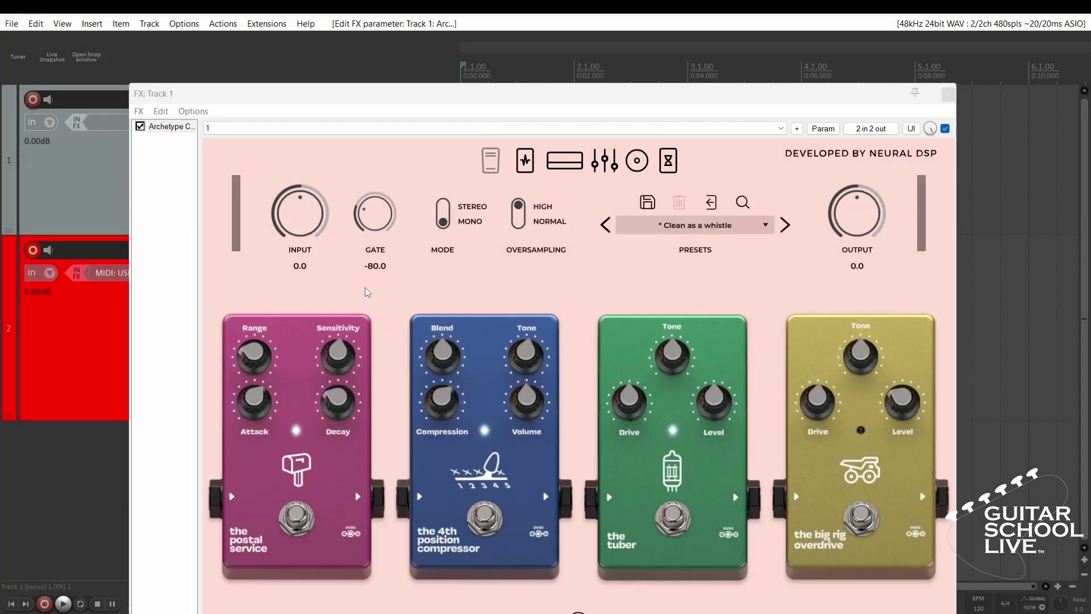
- MIDI-learn the Archetype INPUT knob to the expression pedal for a -24.0 to 24.0 sweep, then disable learn
{"action": "right_click", "coordinate": [301, 217]}
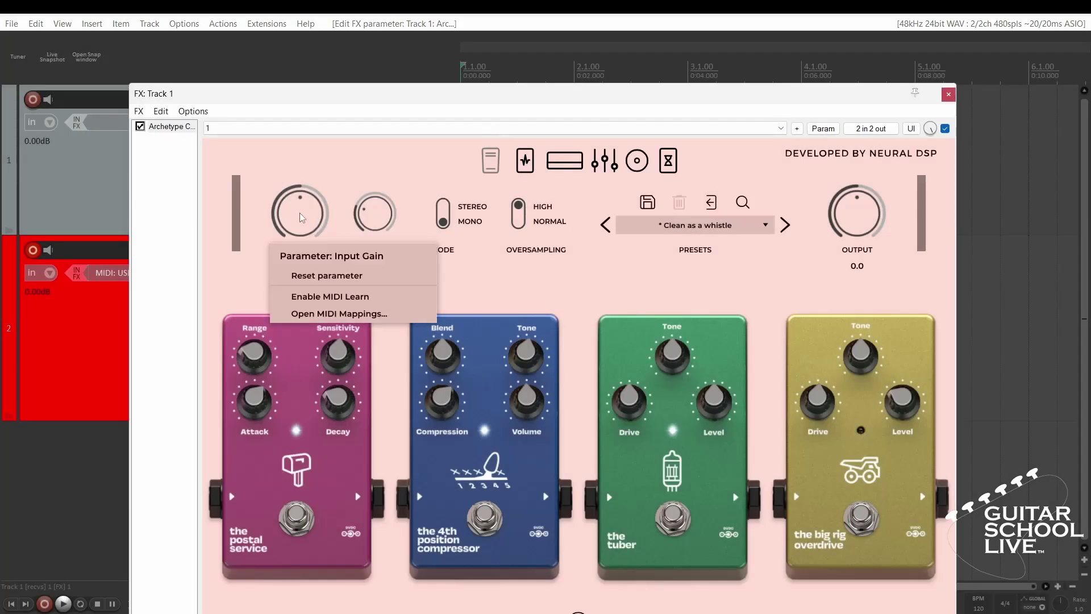
{"action": "left_click", "coordinate": [320, 296]}
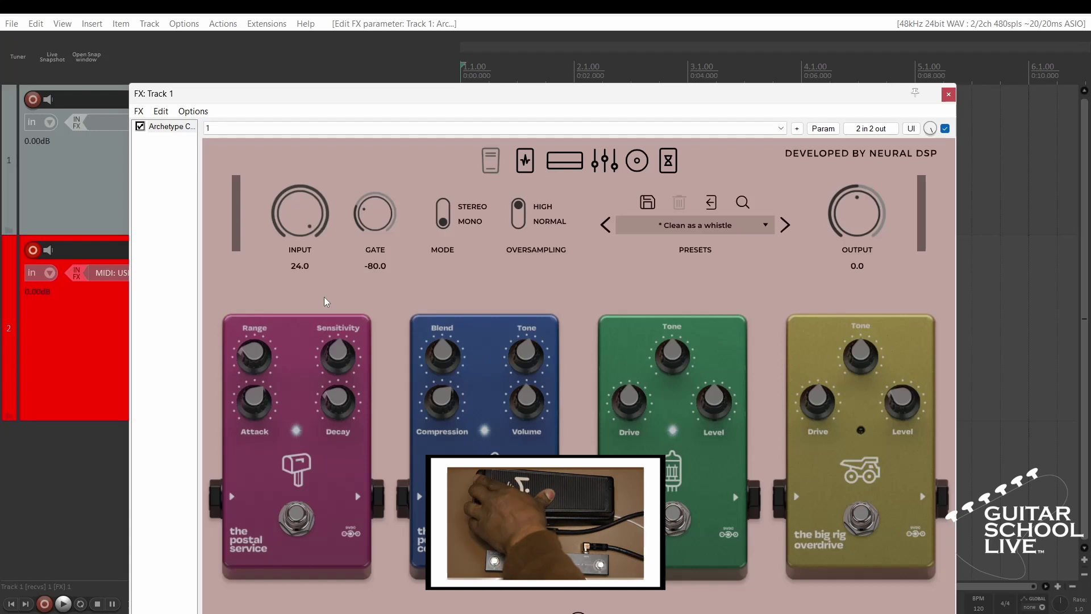
{"action": "right_click", "coordinate": [299, 210]}
{"action": "left_click", "coordinate": [307, 314]}
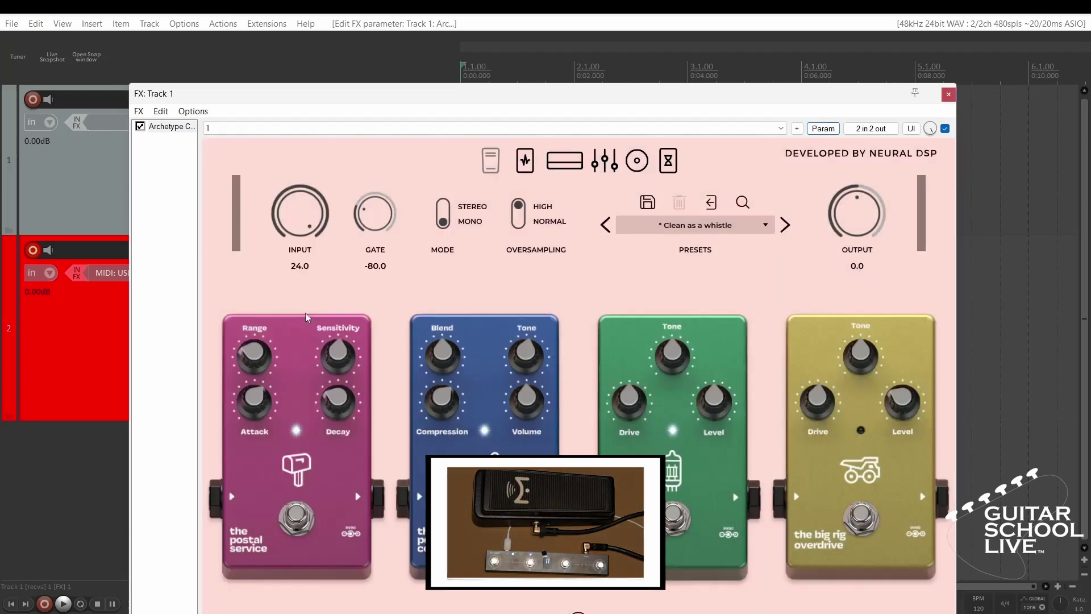